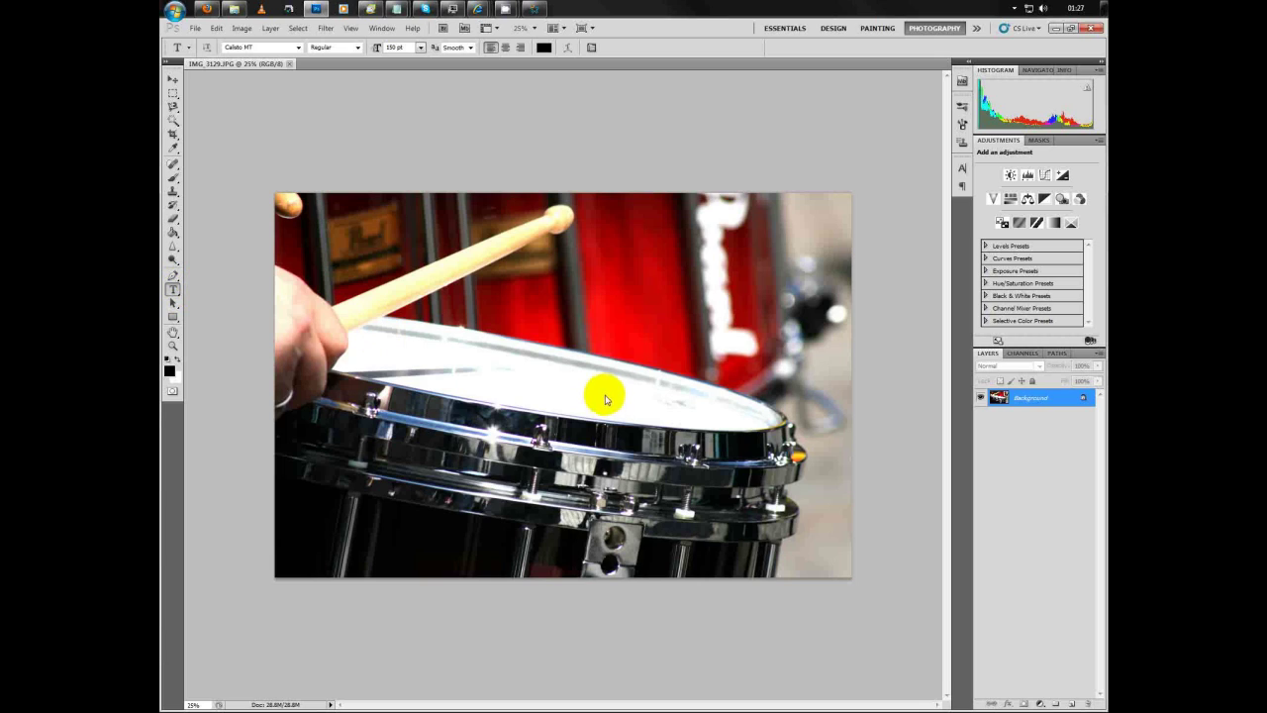
- Type throwaway sample text on the drum head, move it around, then delete it
left_click(543, 376)
type("aasdasdasdasdl")
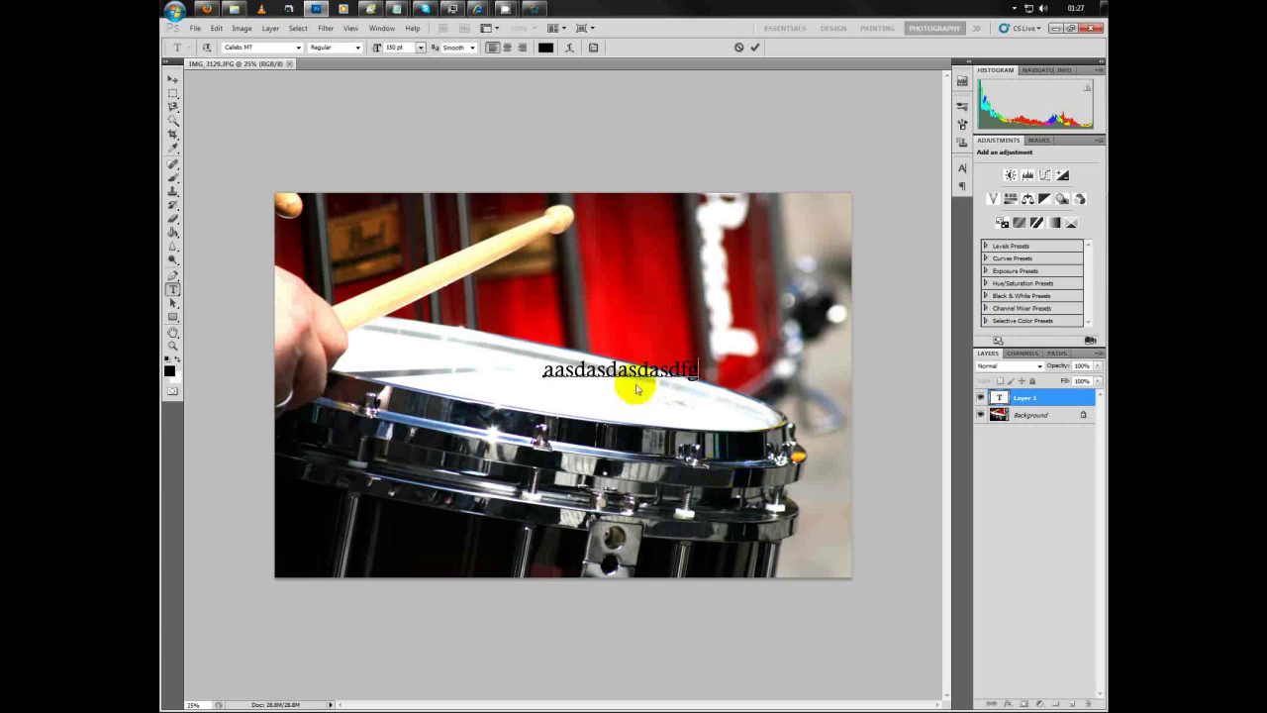
left_click_drag(637, 387, 785, 574)
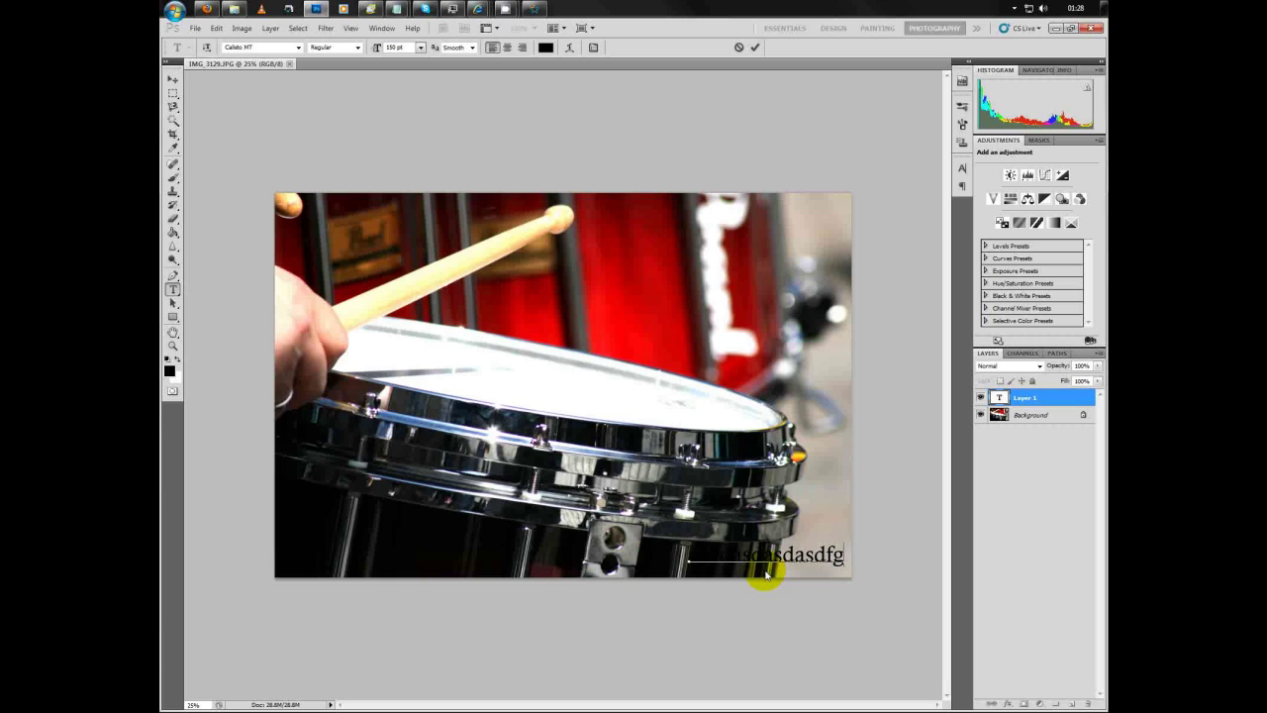
mouse_move(763, 565)
left_mouse_down()
mouse_move(698, 476)
mouse_move(442, 561)
mouse_move(684, 396)
mouse_move(721, 388)
left_mouse_up()
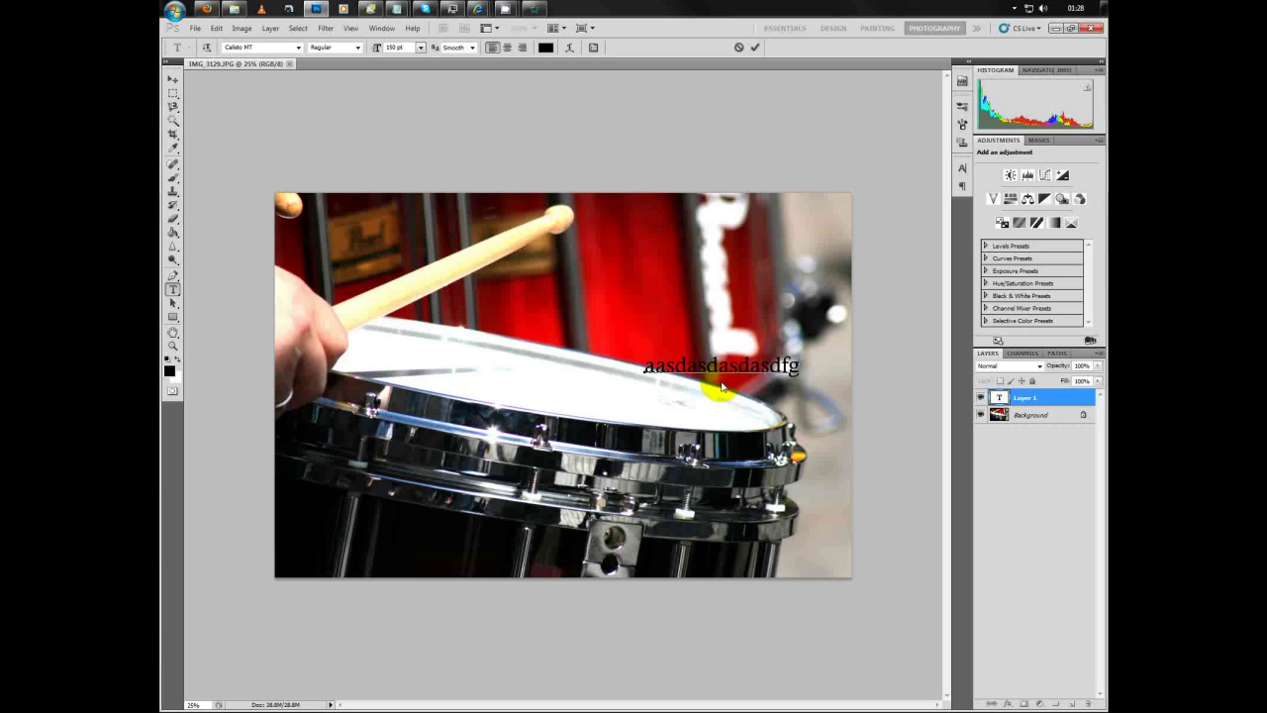
key("BackSpace")
key("BackSpace")
key("BackSpace")
key("BackSpace")
key("BackSpace")
key("BackSpace")
key("BackSpace")
key("BackSpace")
key("BackSpace")
key("BackSpace")
key("BackSpace")
key("BackSpace")
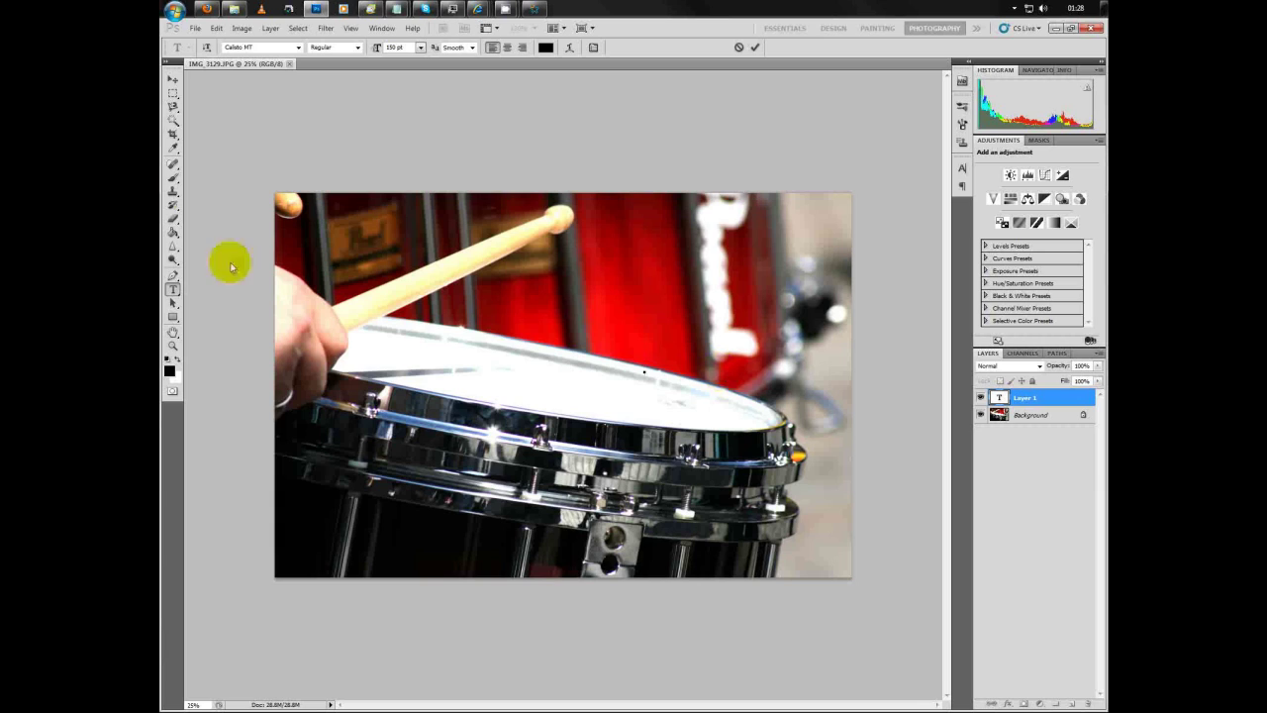
- With the Move tool active, show the Actions panel and start naming a new action 'my watermark'
left_click(174, 78)
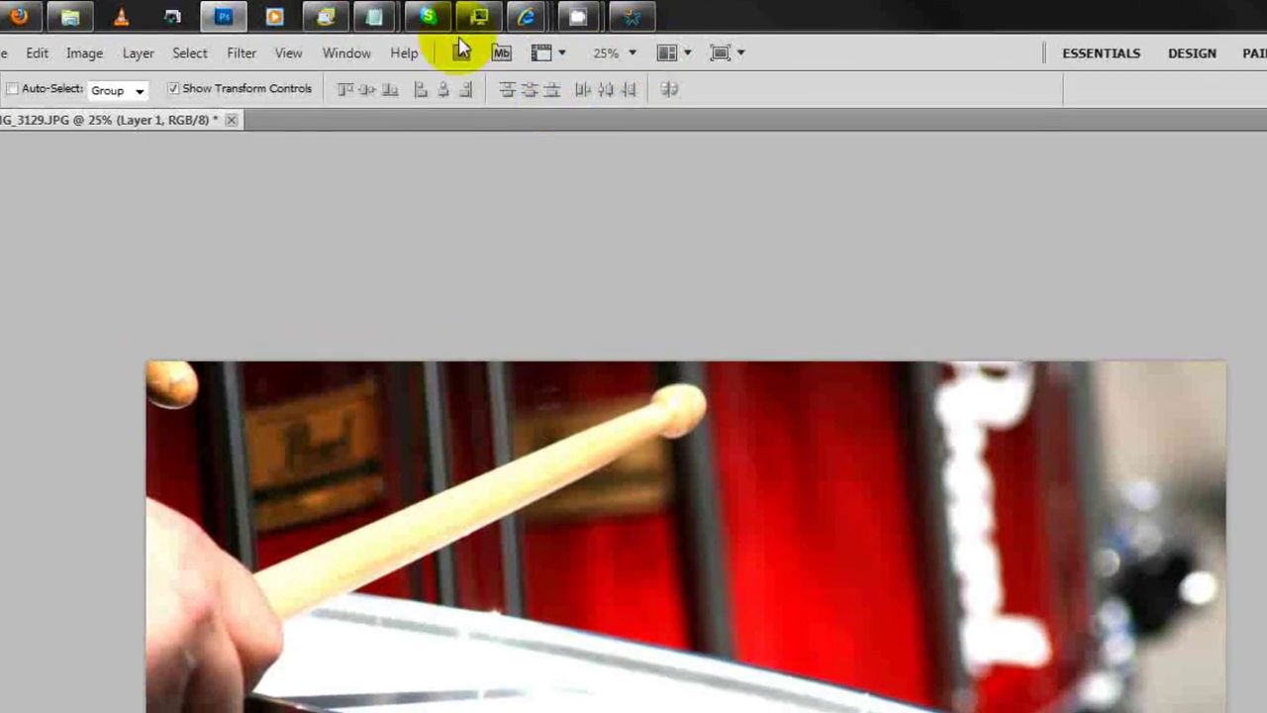
left_click(351, 53)
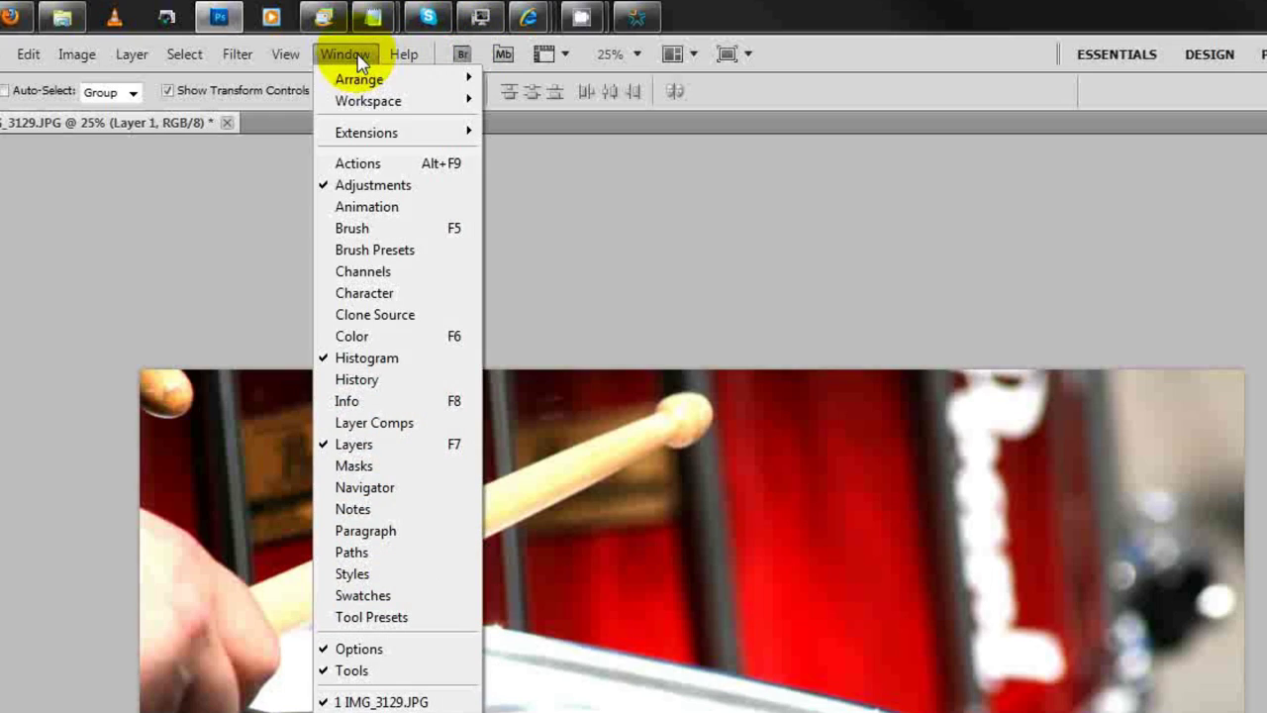
left_click(380, 164)
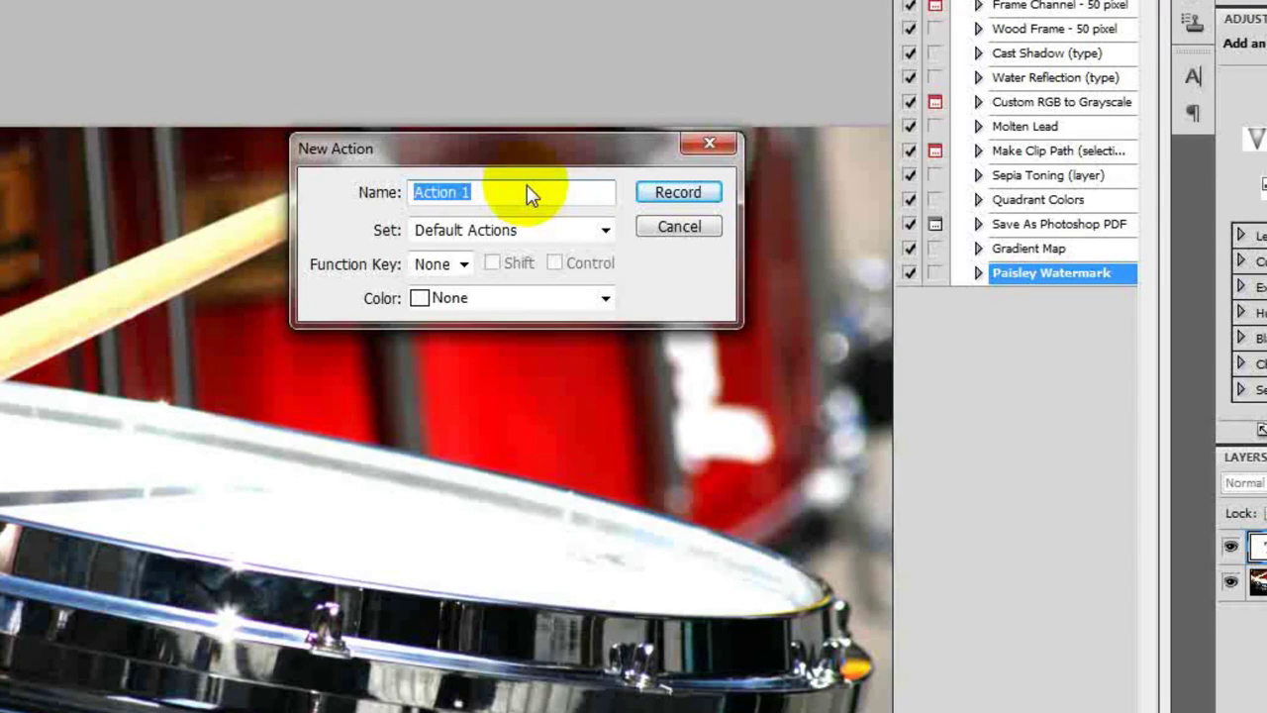
type("my water")
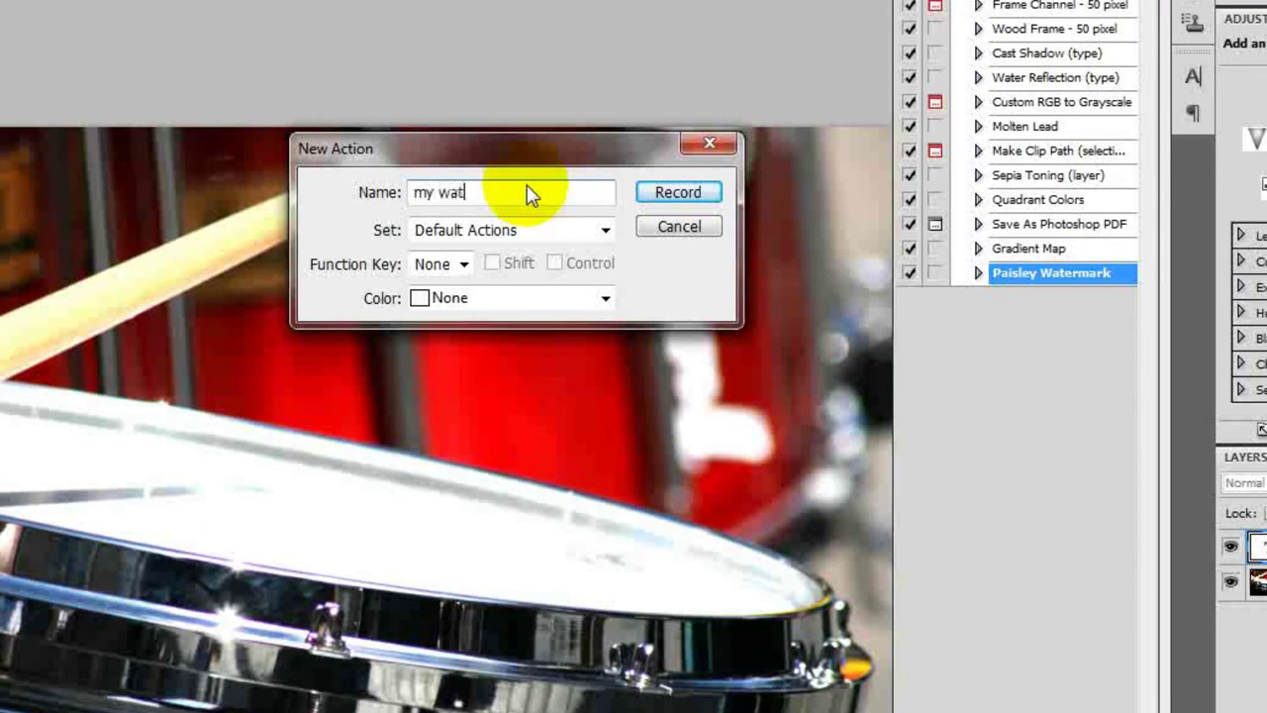
type("mark")
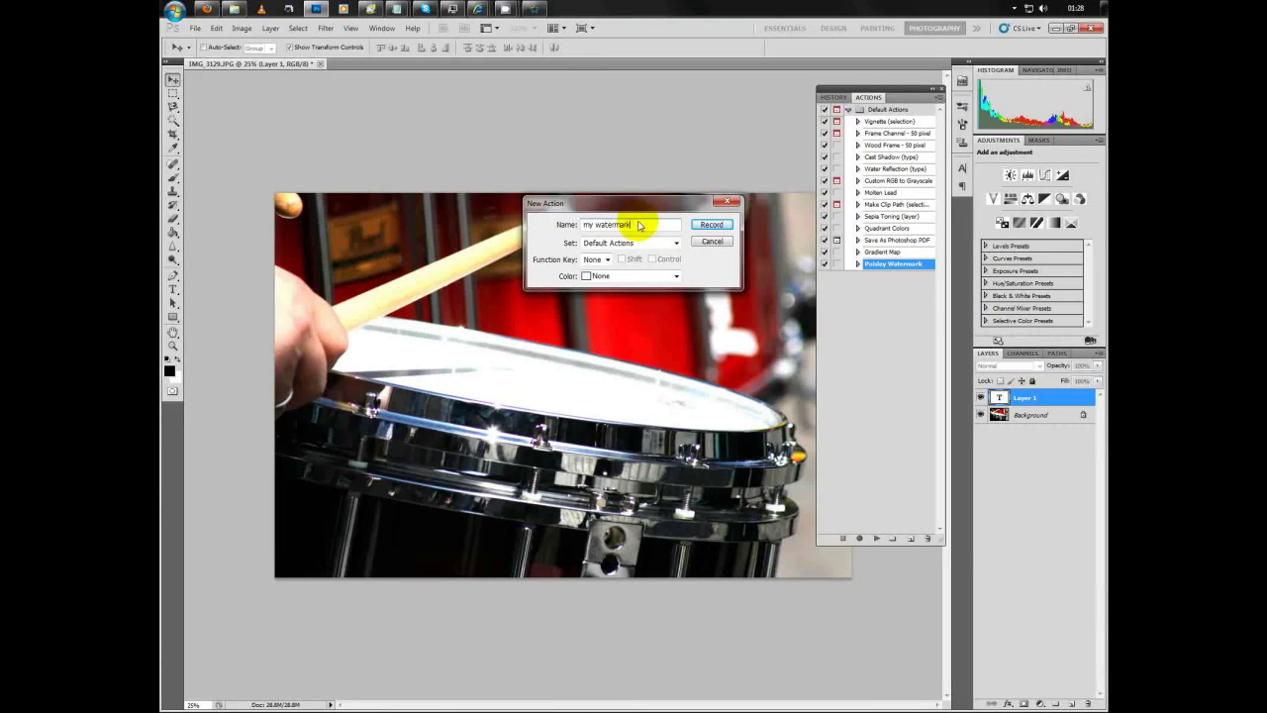
- Start recording, then open the paisley logo PSD from the Logo's folder
left_click(712, 226)
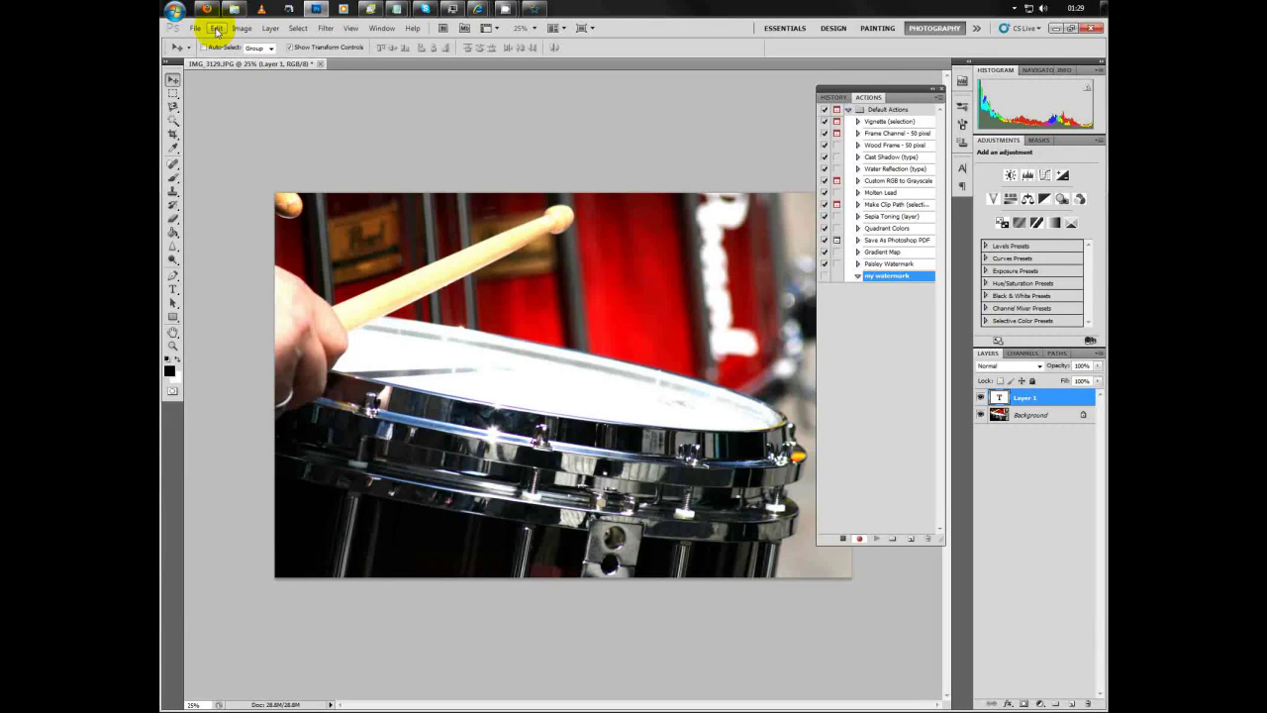
left_click(195, 29)
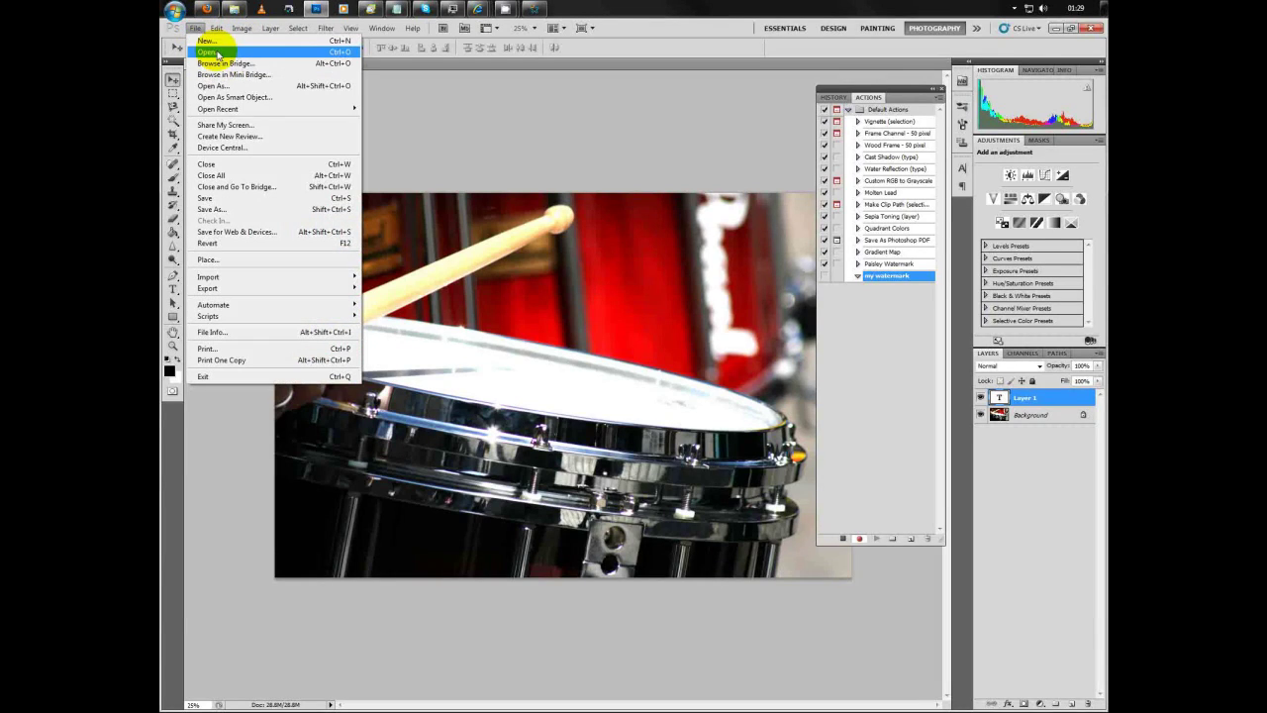
left_click(206, 51)
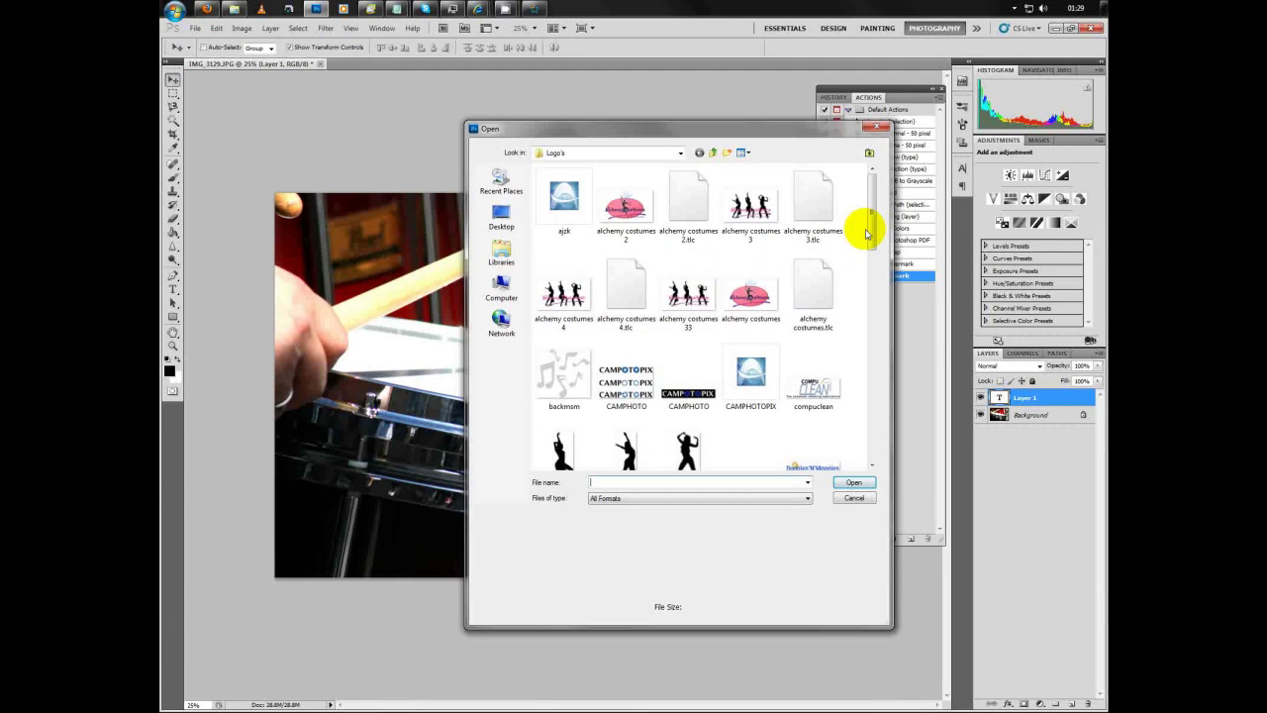
left_click_drag(871, 221, 872, 401)
double_click(701, 336)
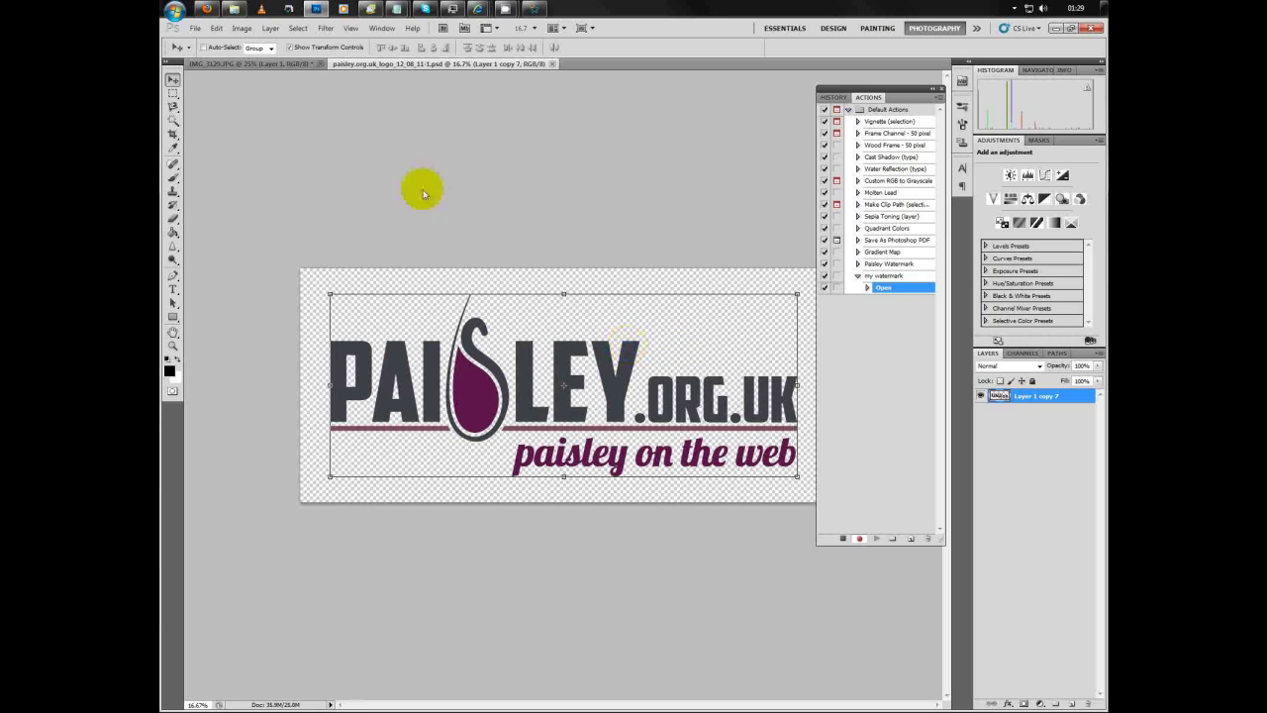
- Resize the logo image to 1500 pixels wide
left_click(243, 28)
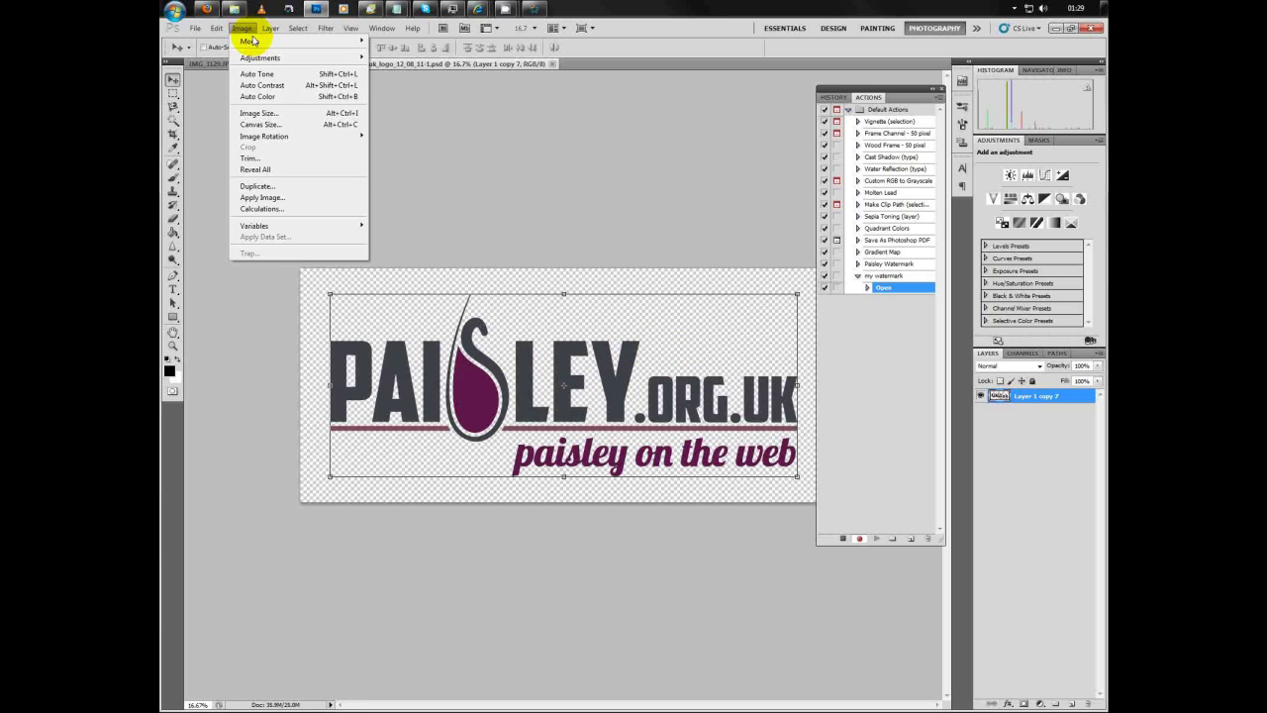
left_click(289, 119)
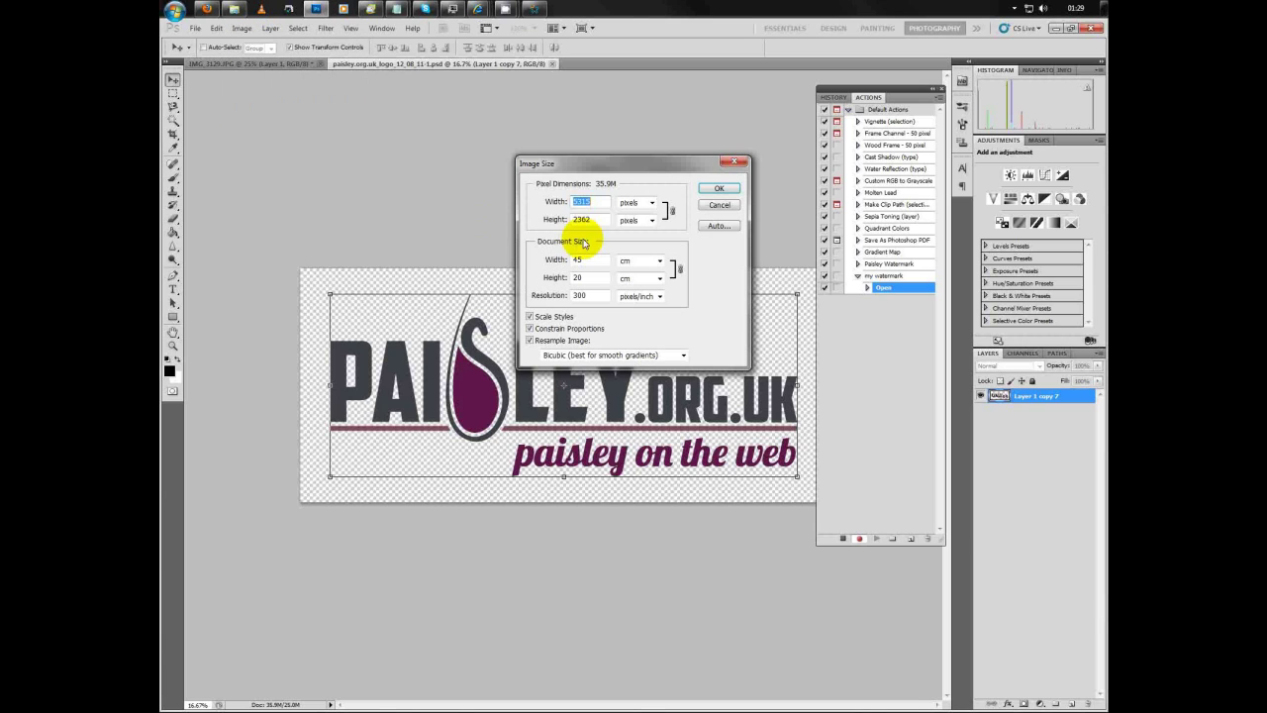
type("1500")
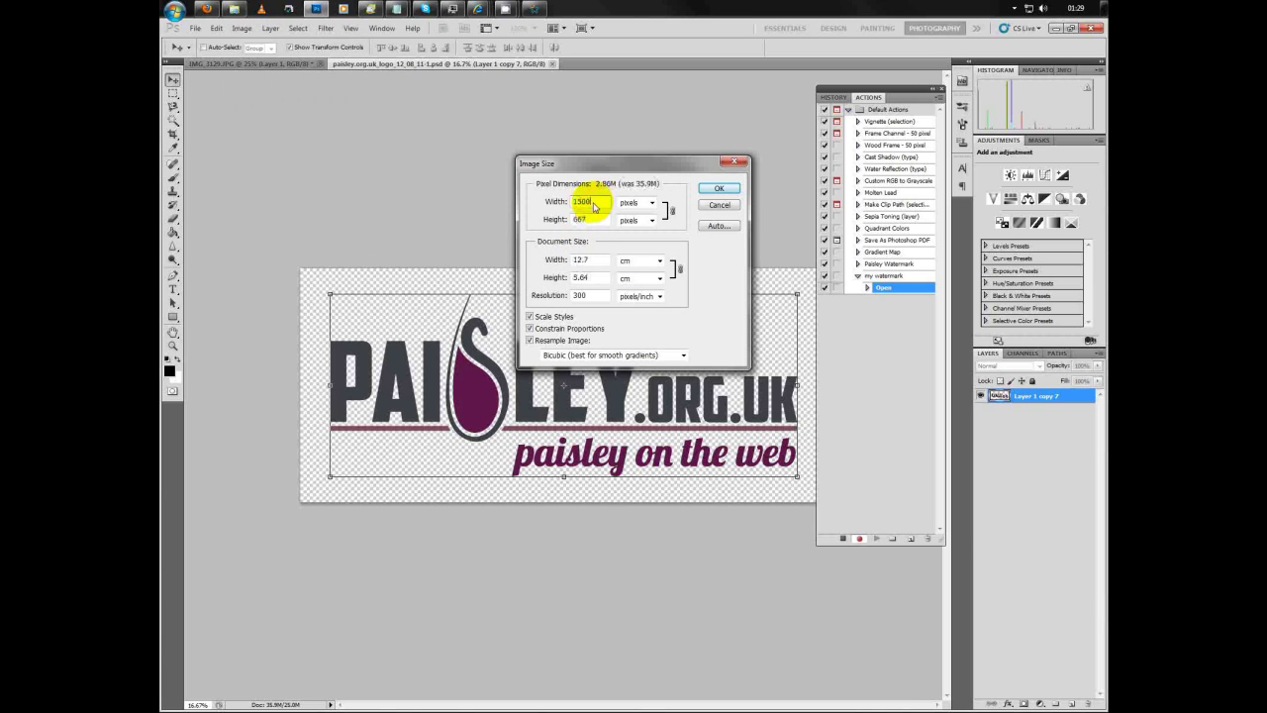
key("Return")
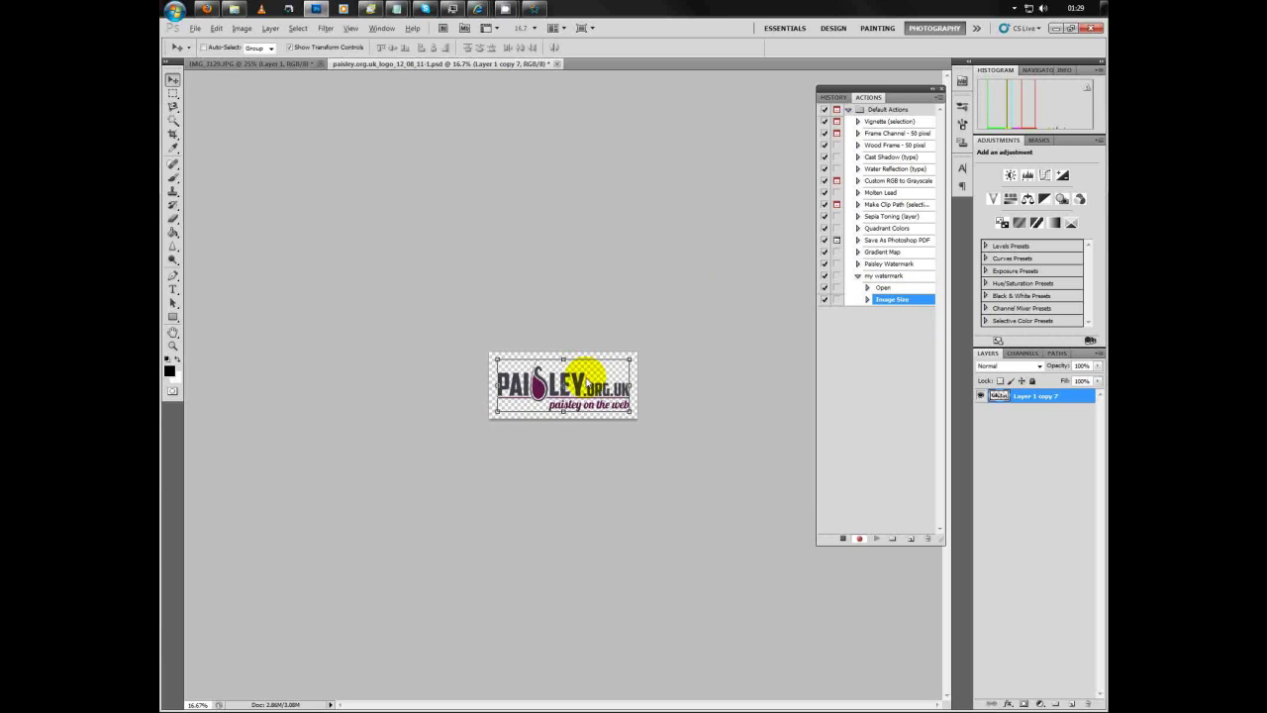
- Magic-wand select the logo letters, purple drop and underline, and copy them
scroll(582, 365, "up", 5)
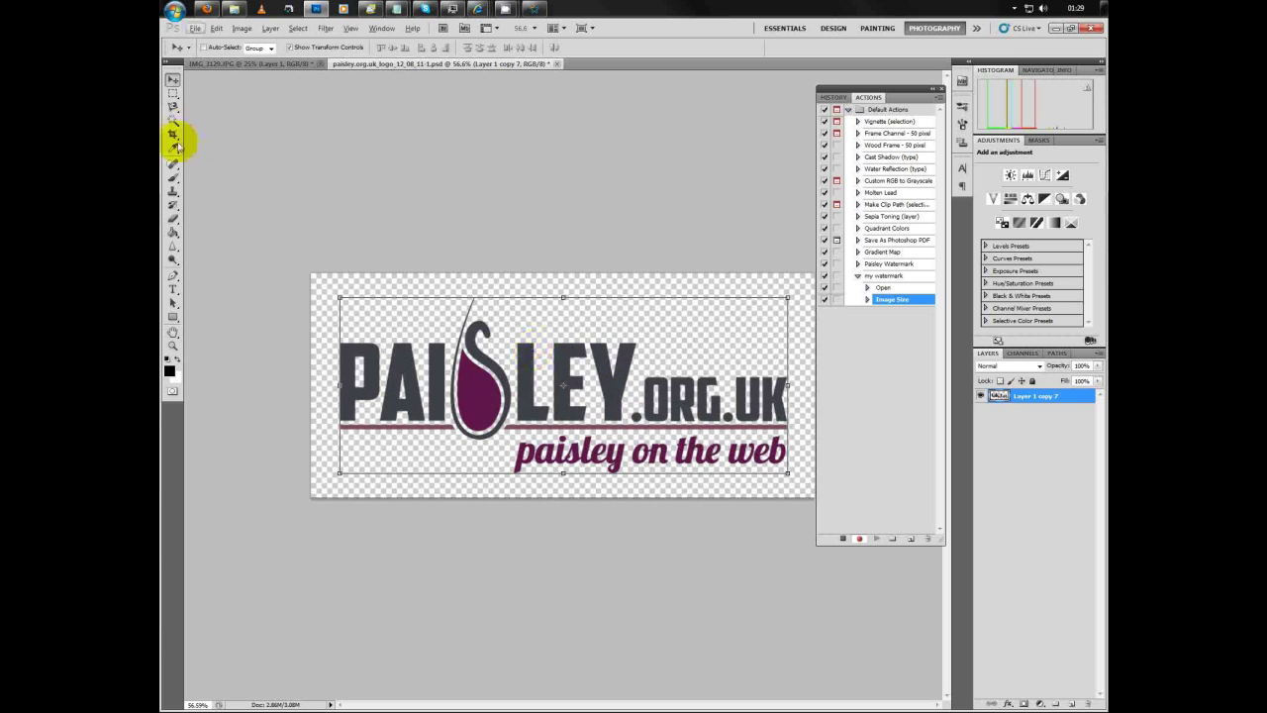
key("alt")
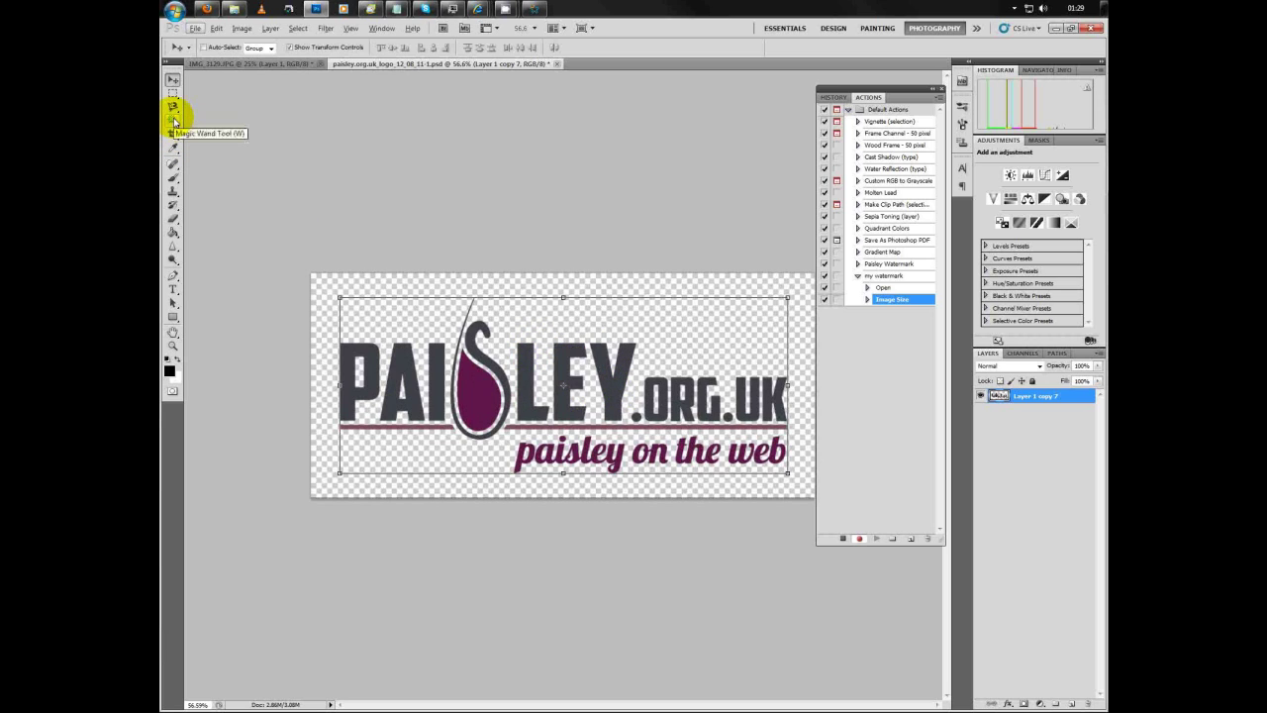
left_click(173, 118)
left_click(377, 375)
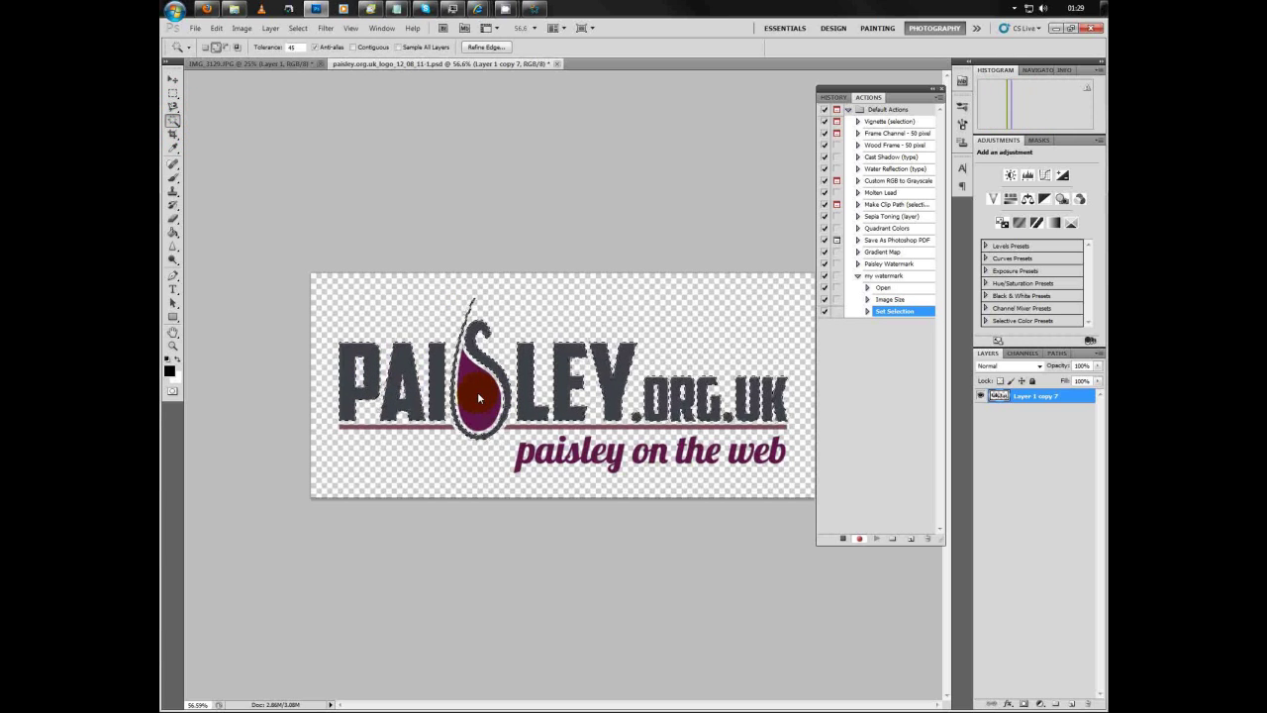
left_click(477, 391, "shift")
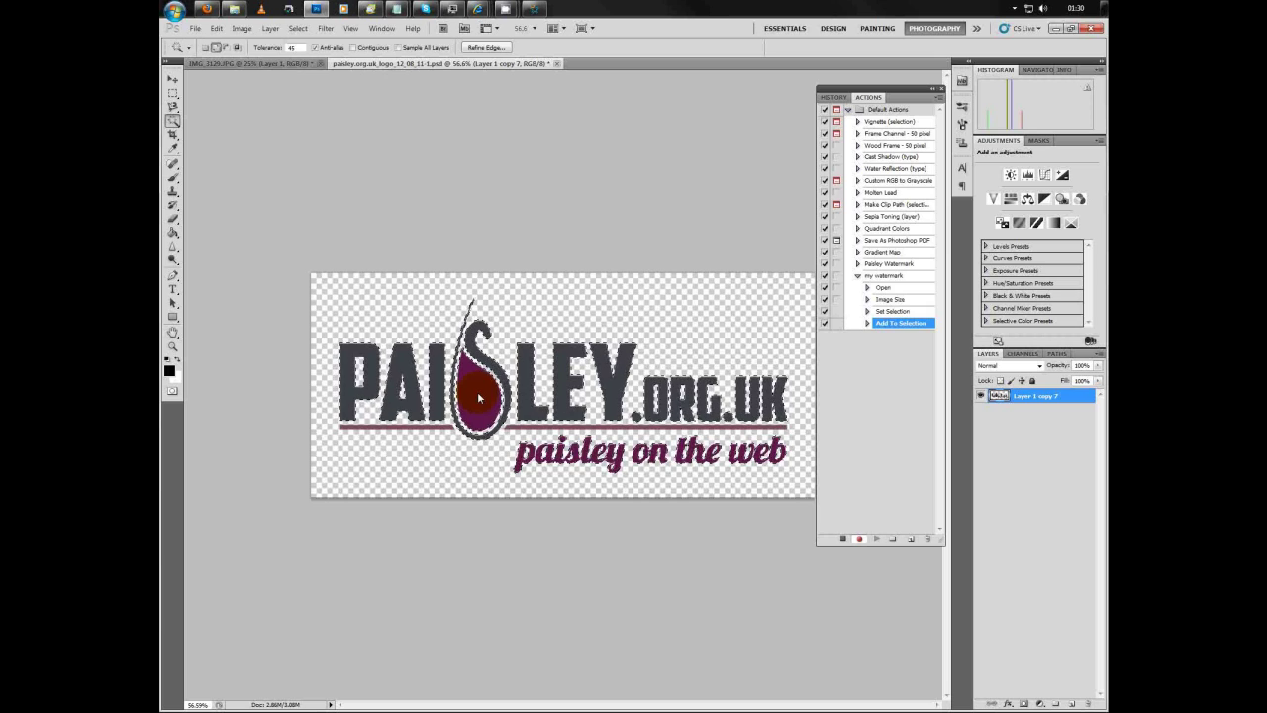
left_click(611, 427, "shift")
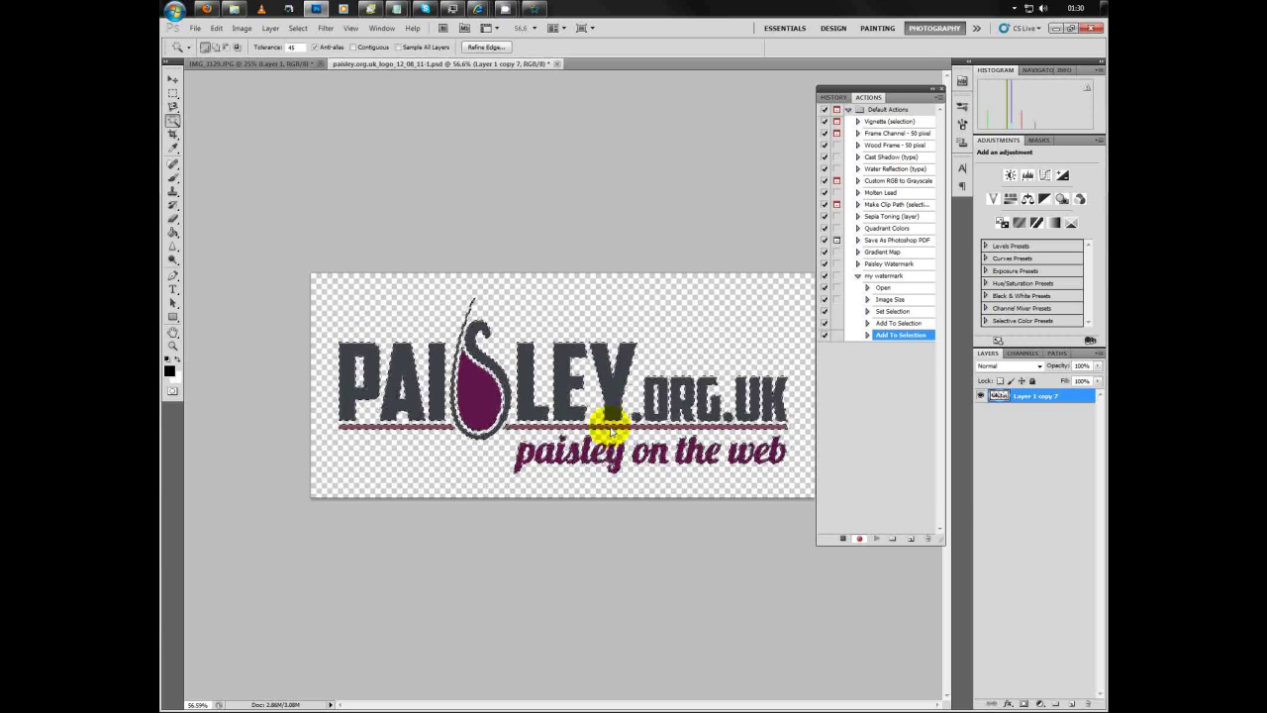
left_click(217, 29)
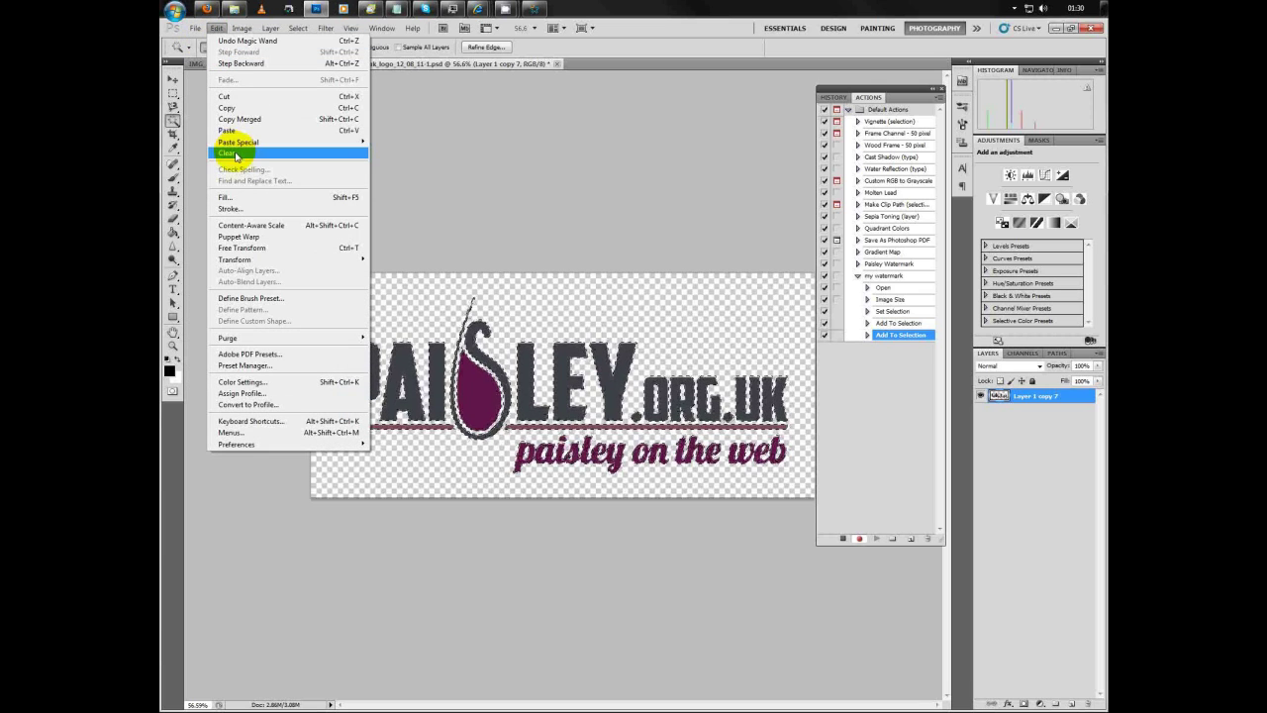
mouse_move(202, 31)
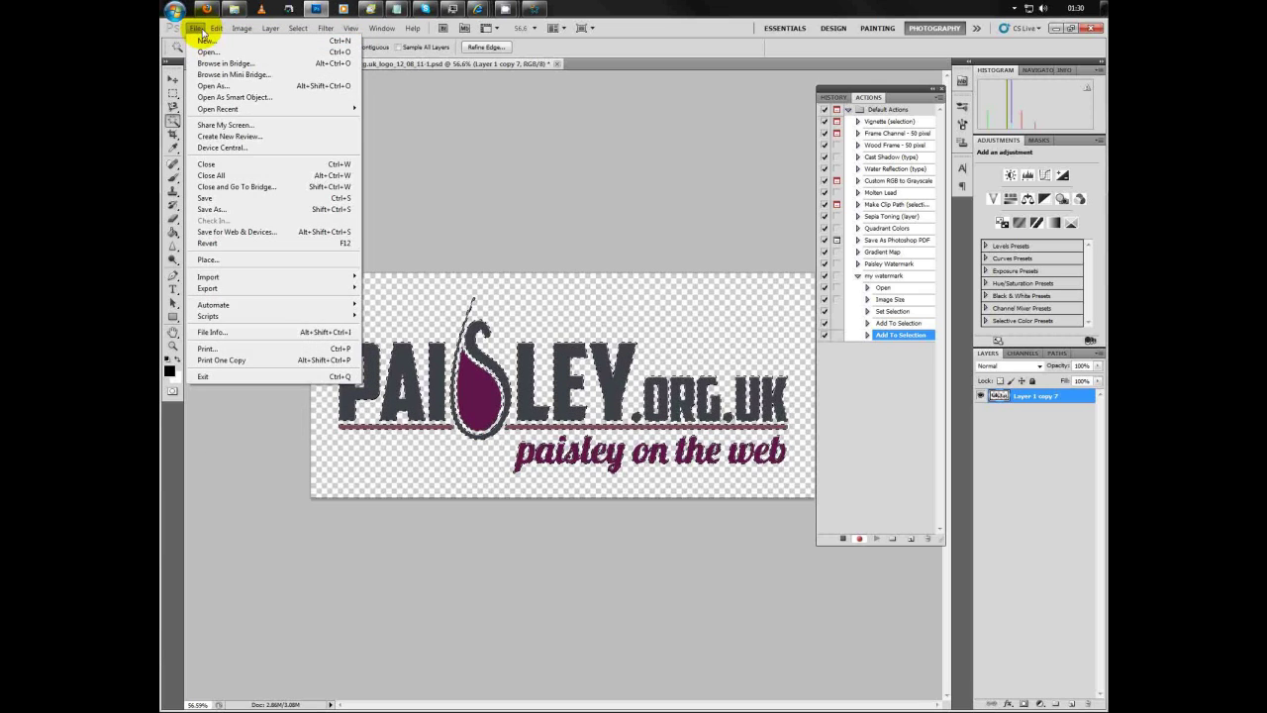
left_click(225, 107)
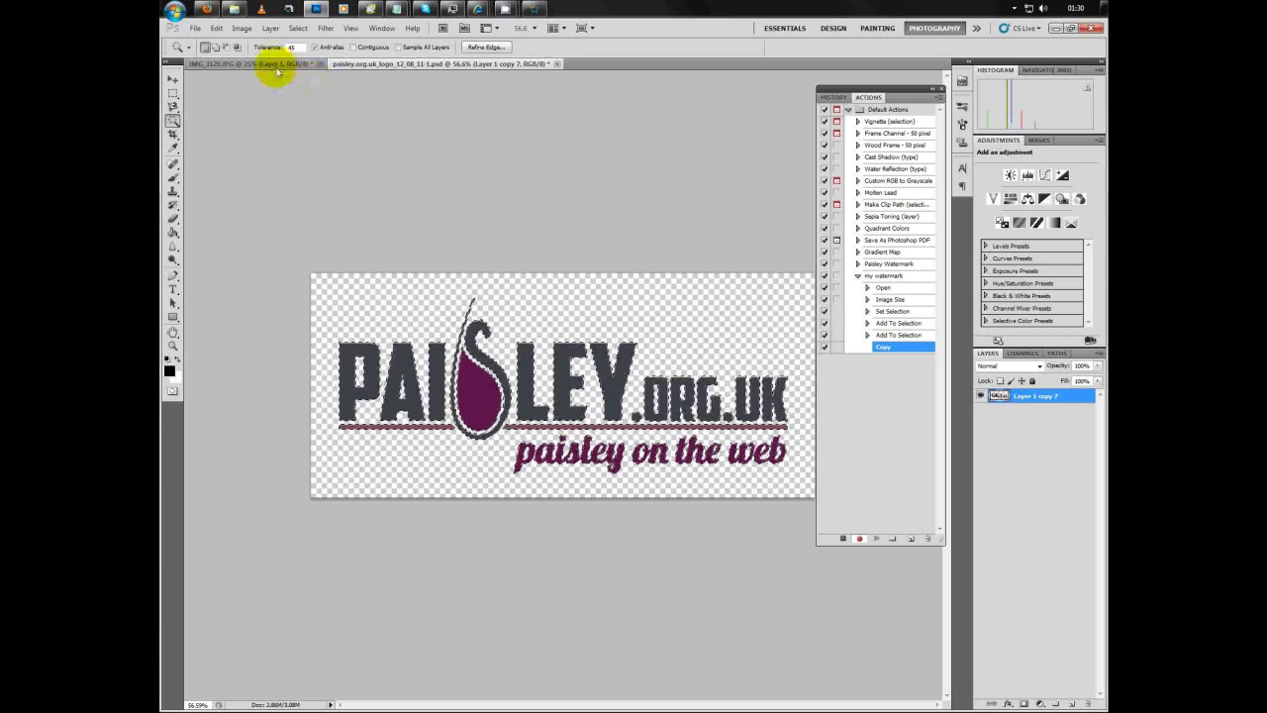
- Paste the copied logo into the drum photo as Layer 2
left_click(274, 63)
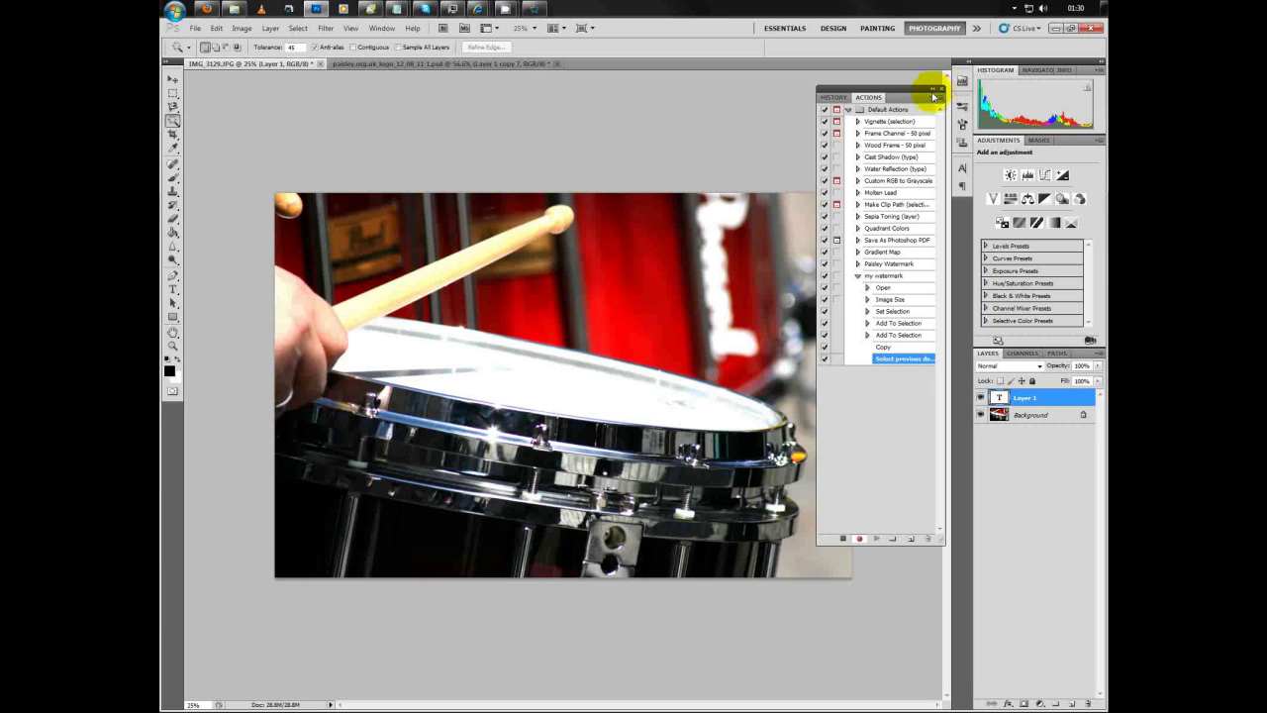
left_click(196, 29)
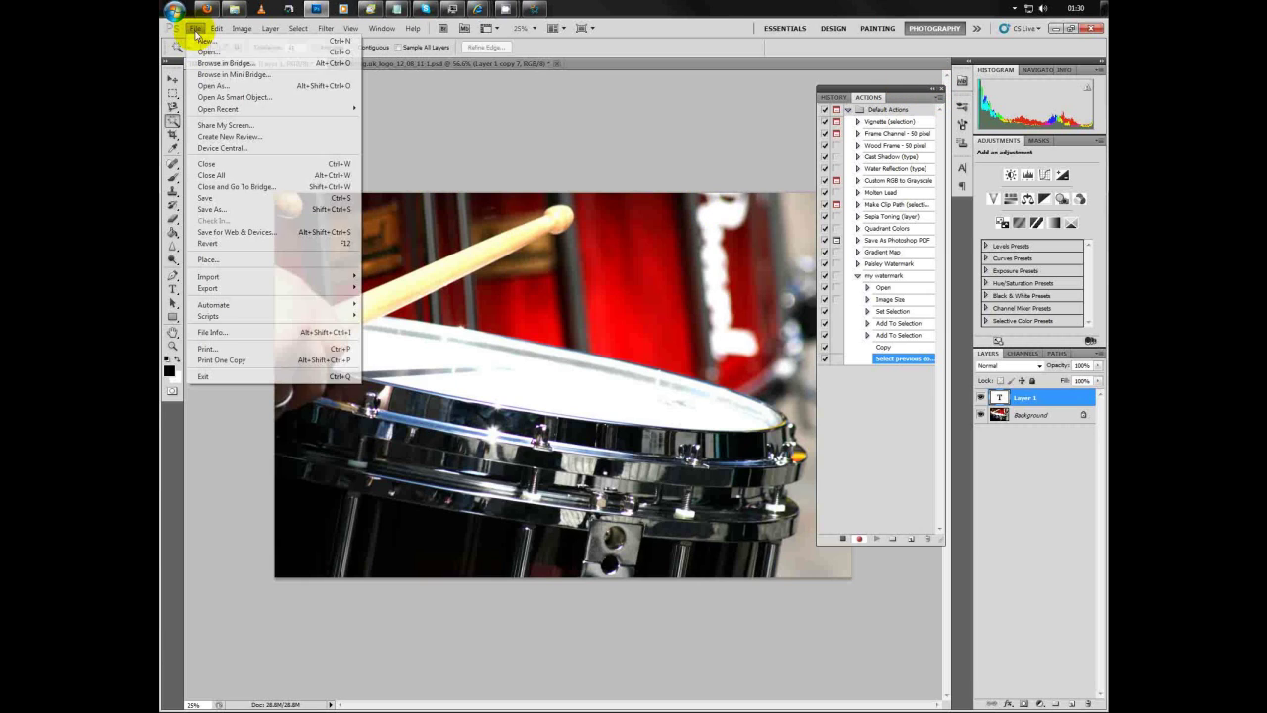
left_click(216, 28)
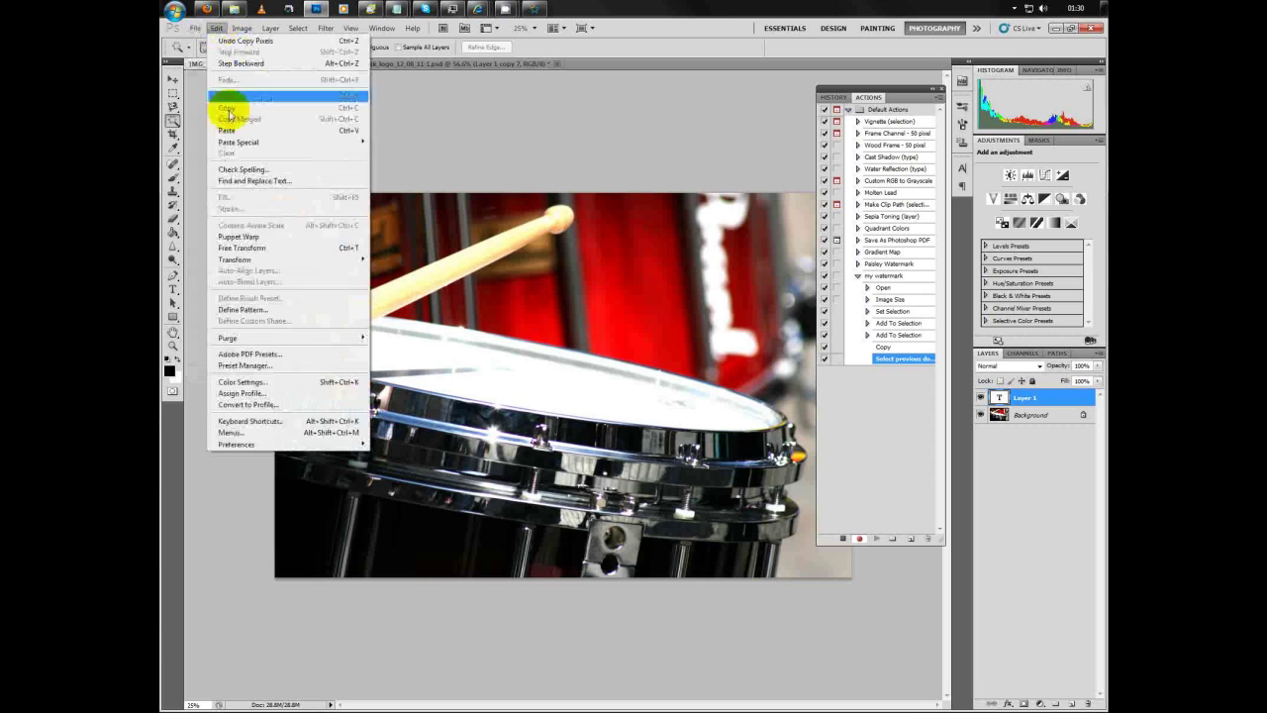
left_click(233, 127)
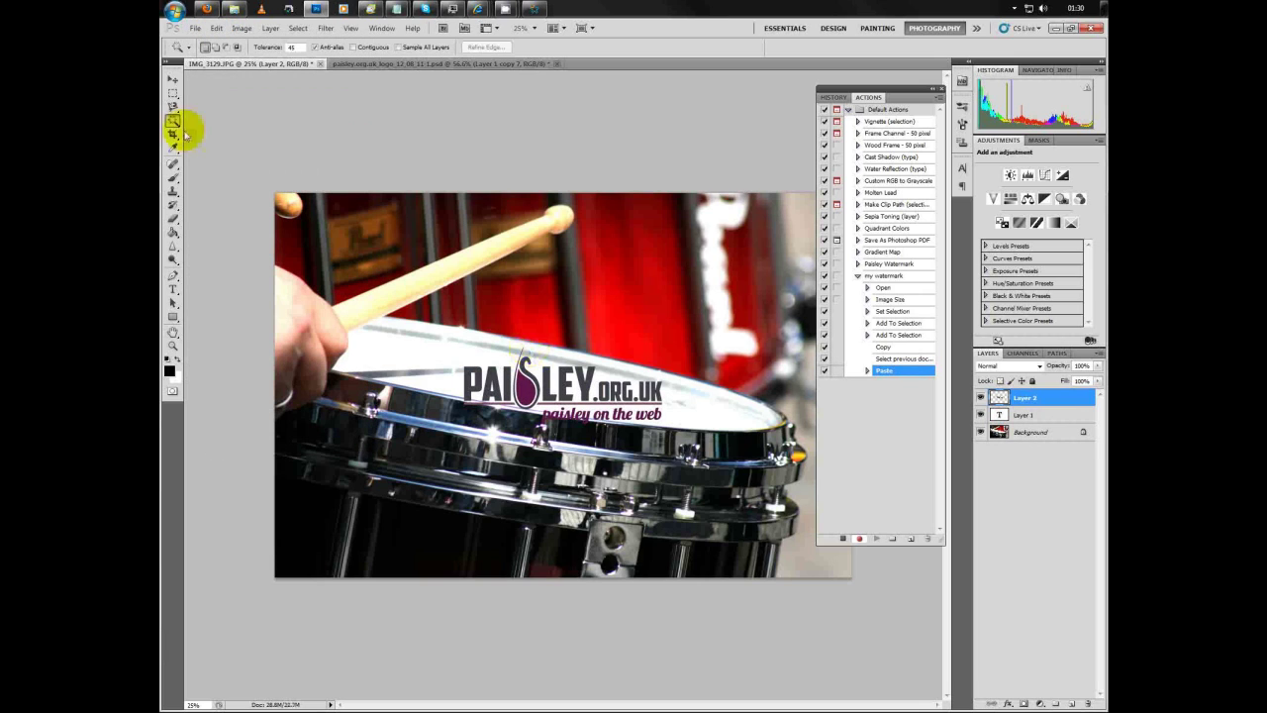
- Reposition the pasted logo over the drum head with the Move tool
left_click(172, 79)
left_click_drag(584, 371, 417, 534)
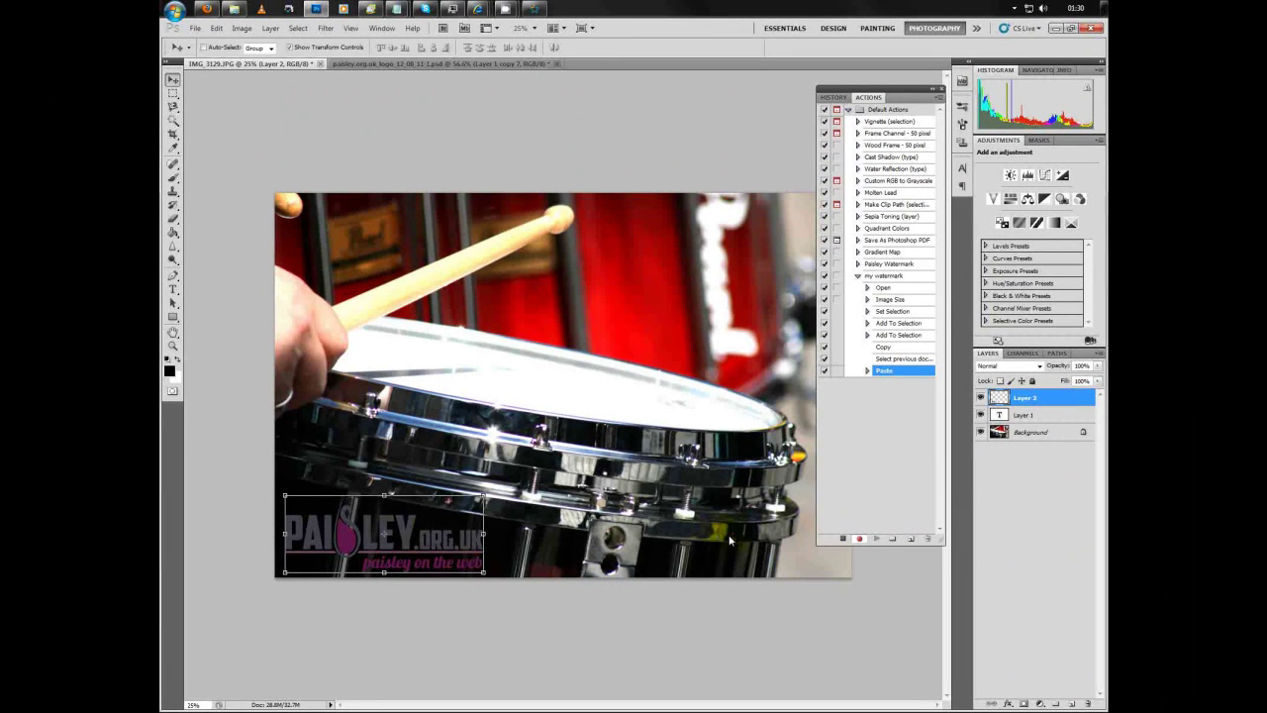
left_click(832, 542)
left_click(914, 438)
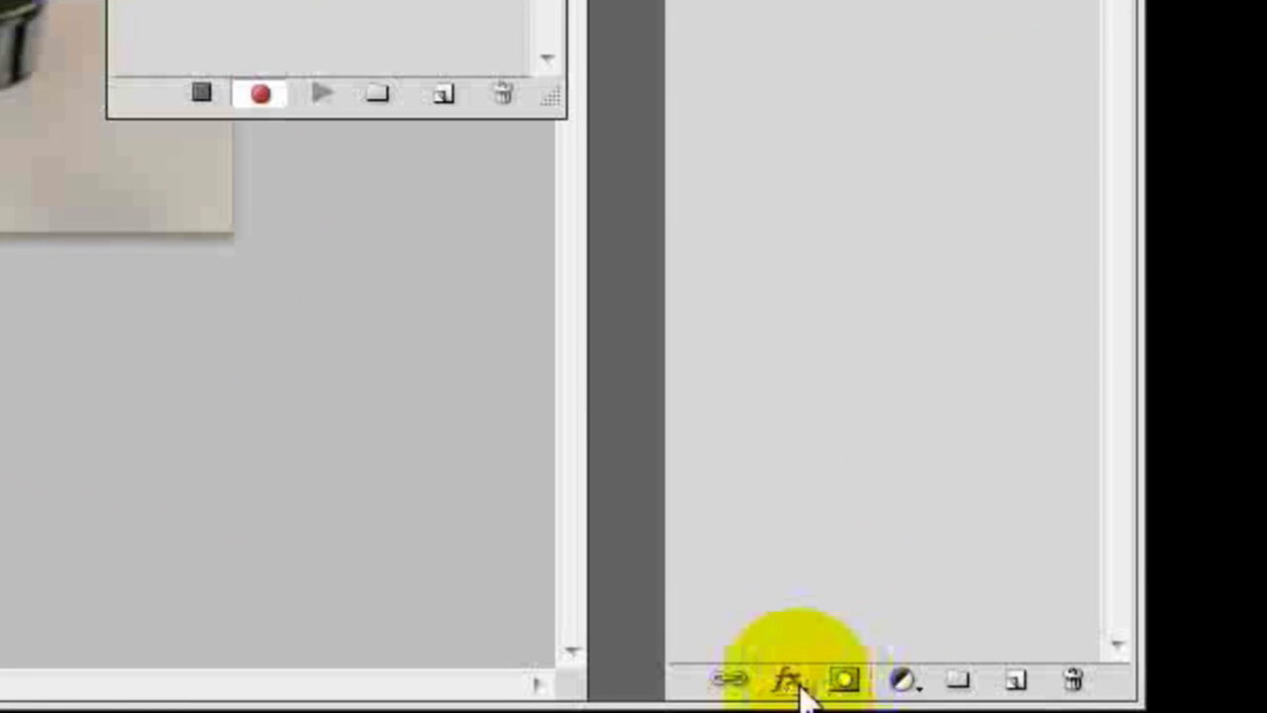
- Give Layer 2 a Drop Shadow with Distance 0 plus Bevel and Emboss
left_click(796, 685)
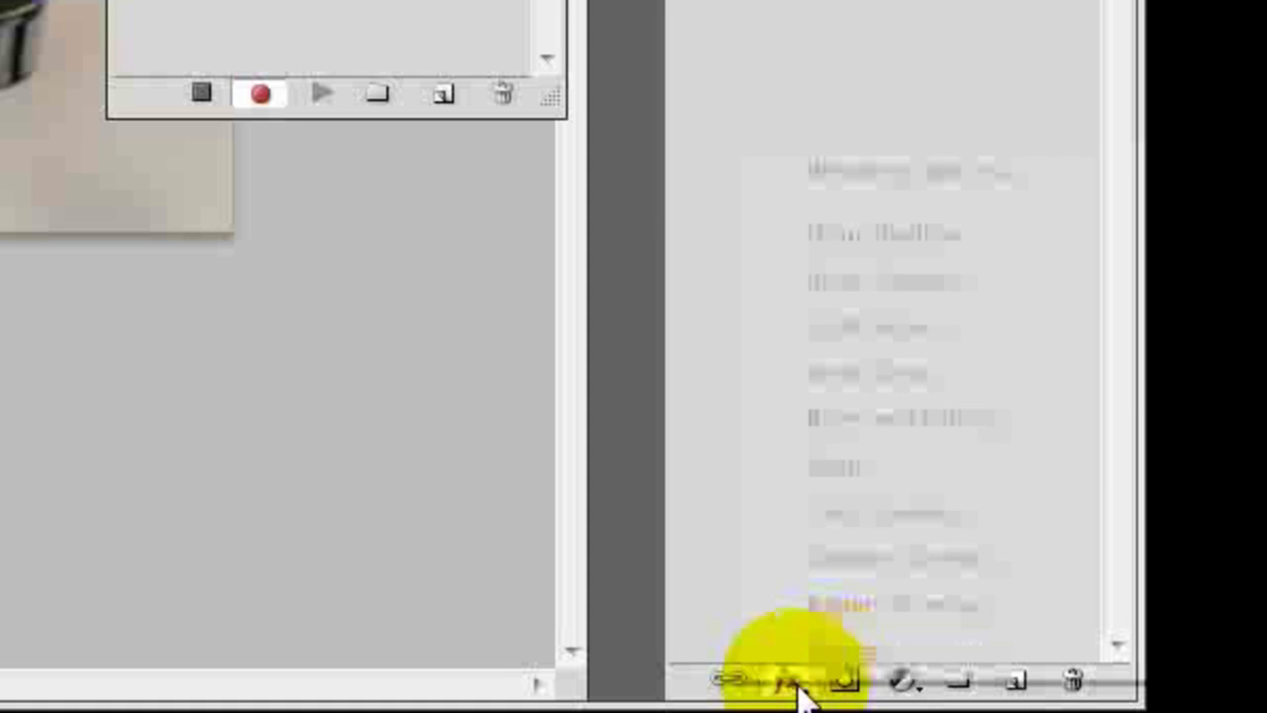
left_click(928, 235)
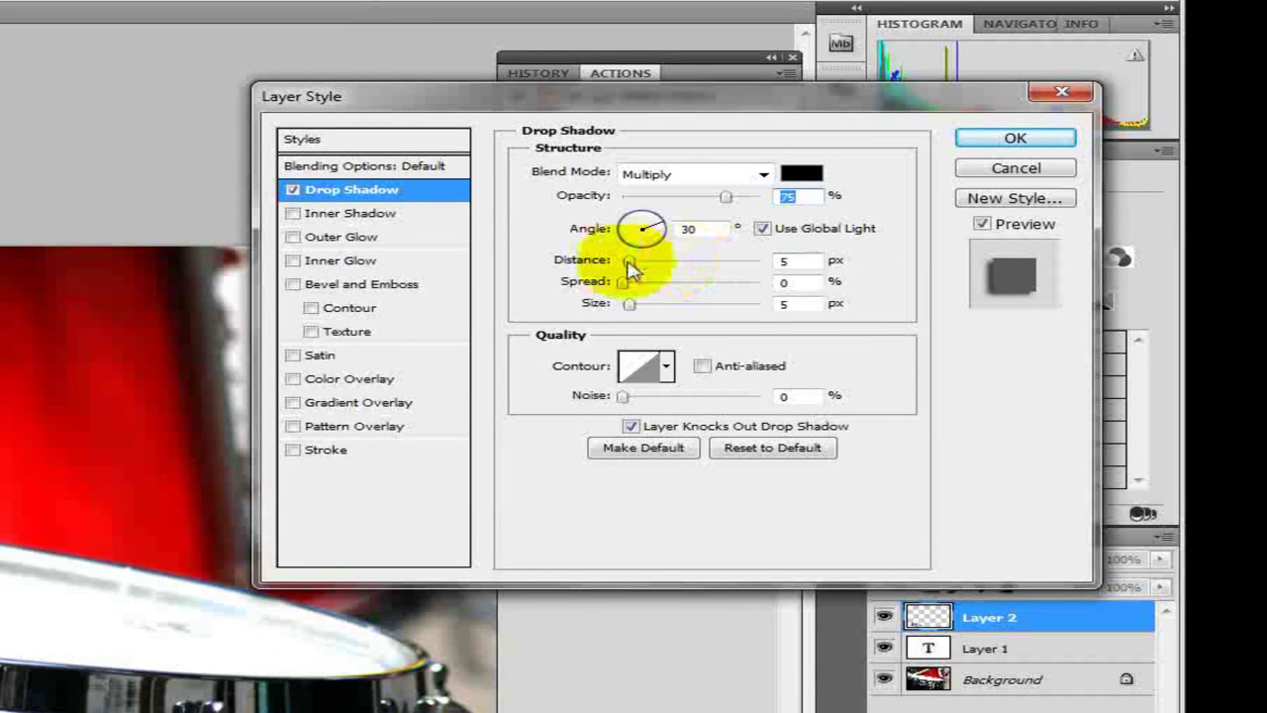
left_click_drag(628, 262, 614, 262)
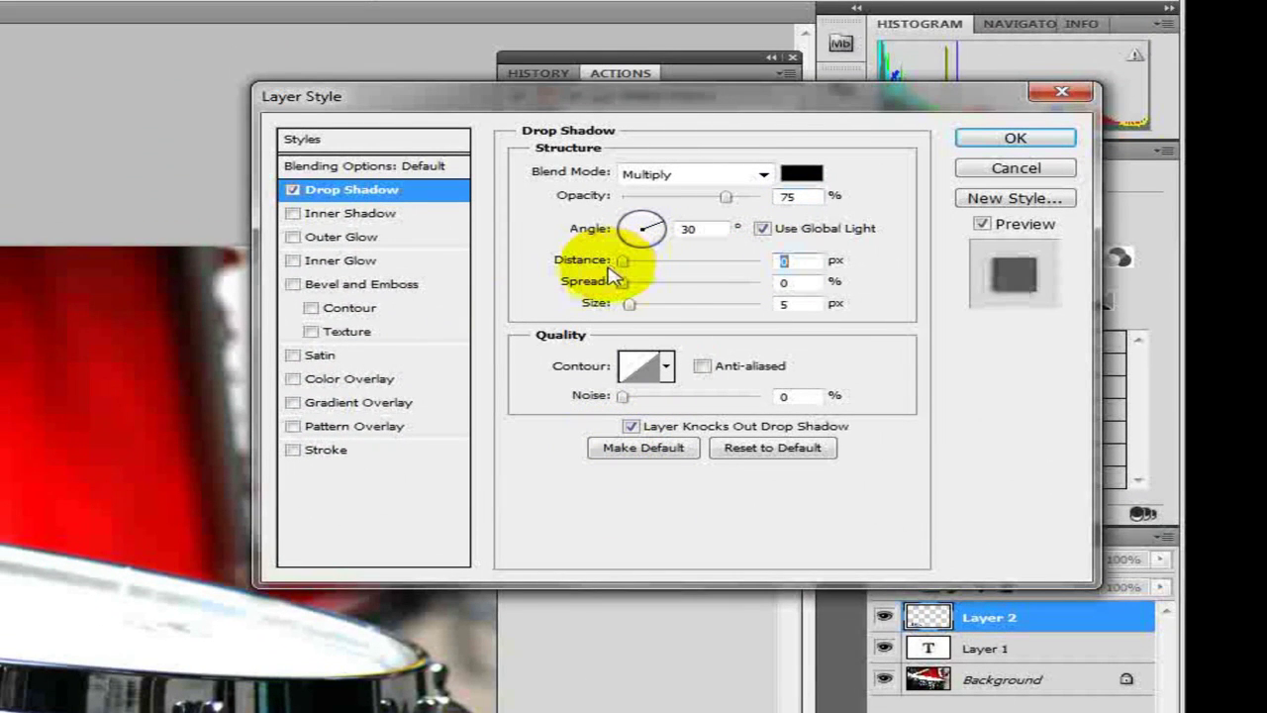
left_click(294, 285)
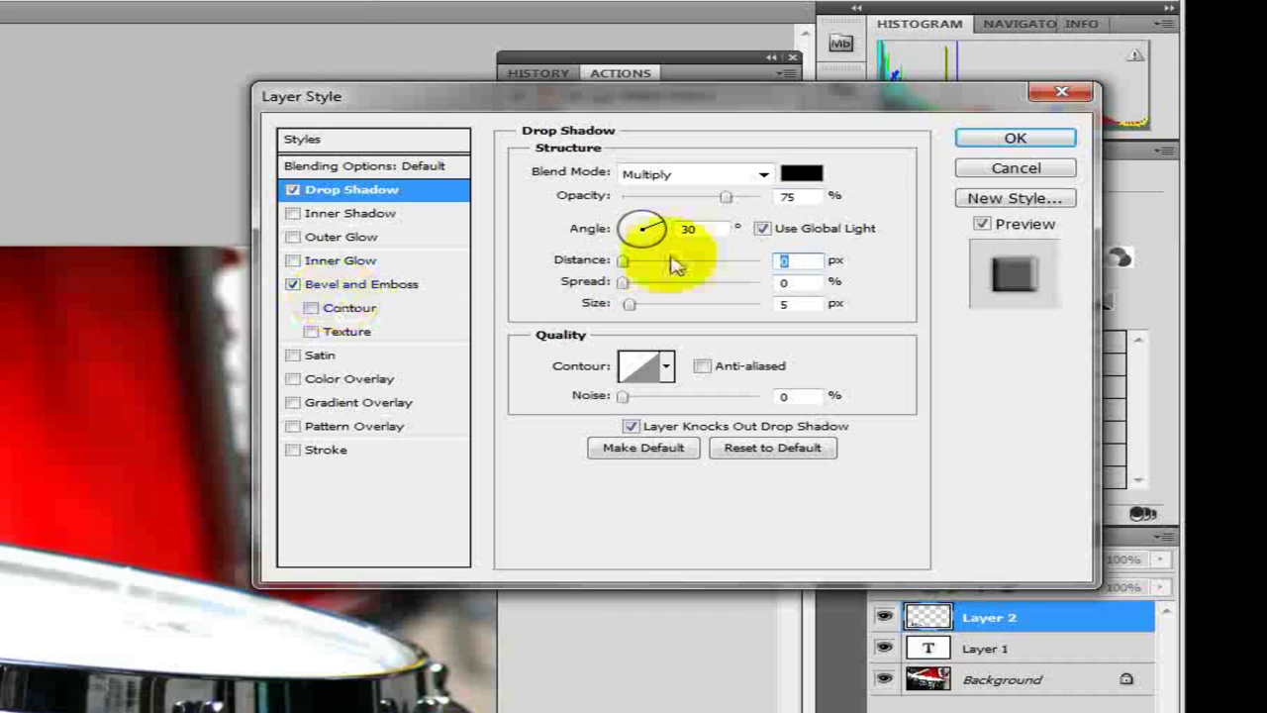
left_click(975, 141)
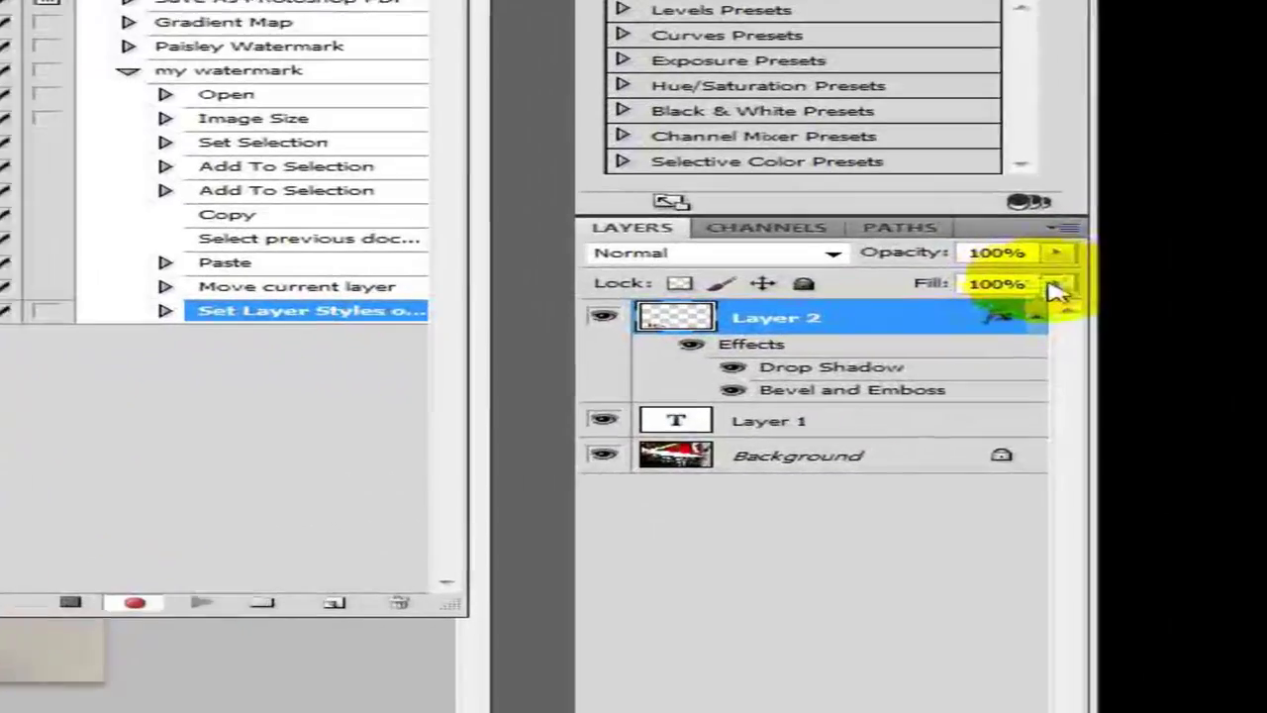
- Set Layer 2 to 20% fill and 80% opacity, then drag it onto the drum rim
left_click(1096, 381)
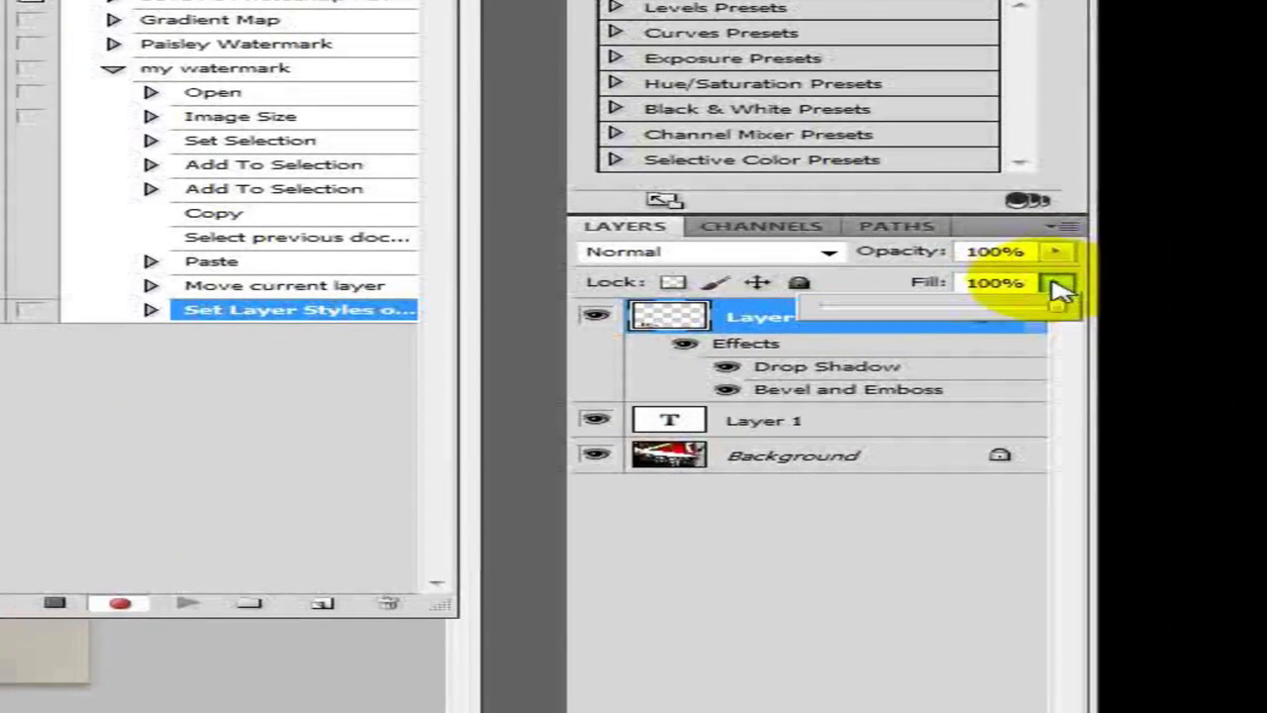
left_click(1004, 296)
left_click(1000, 284)
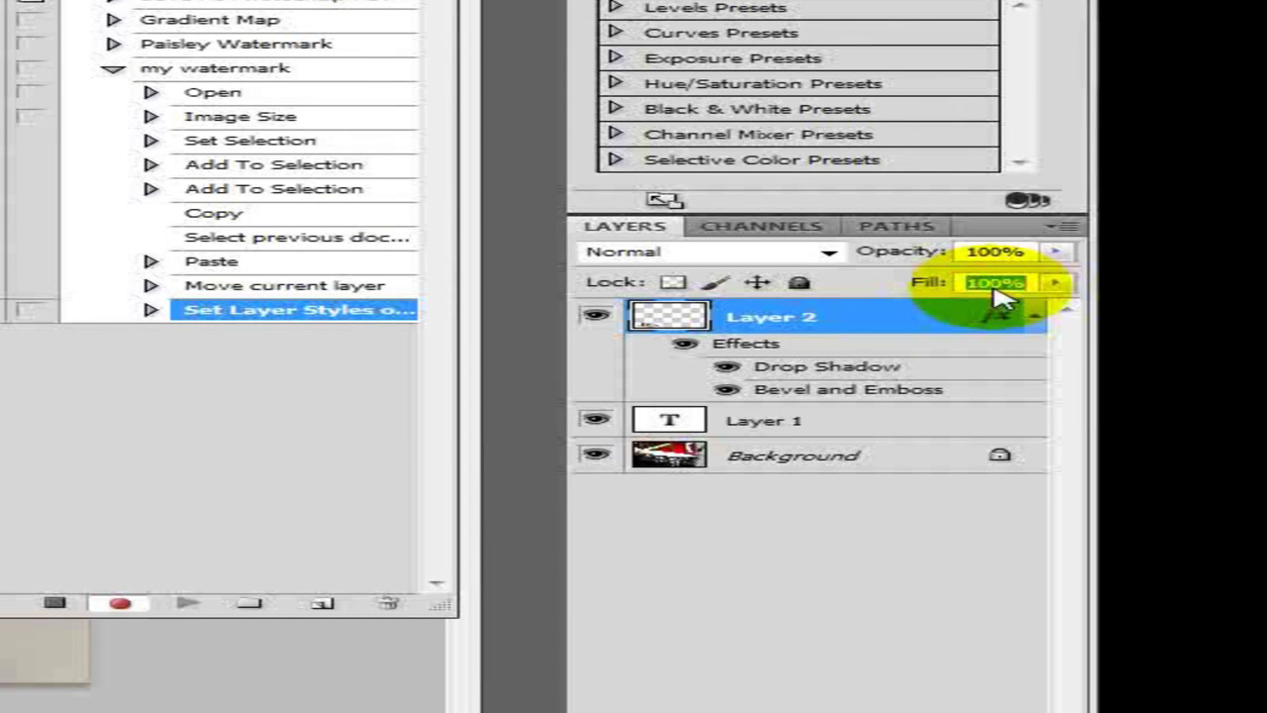
type("20")
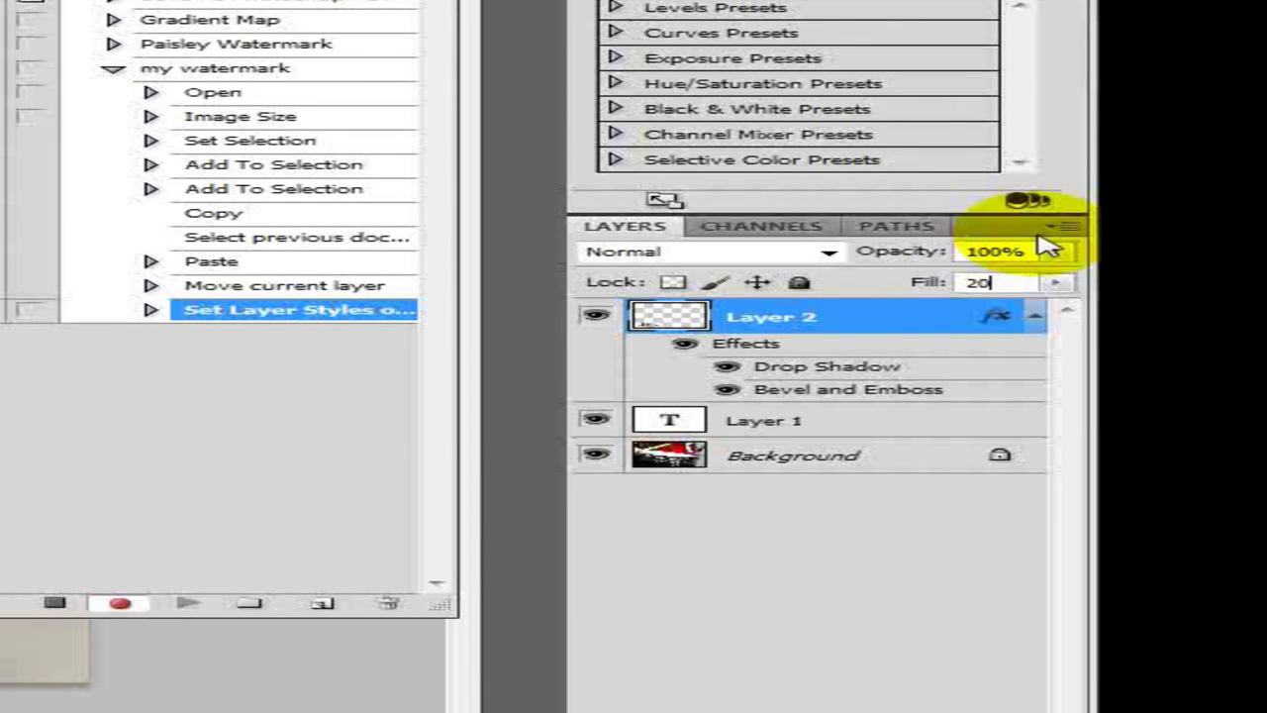
left_click(1007, 253)
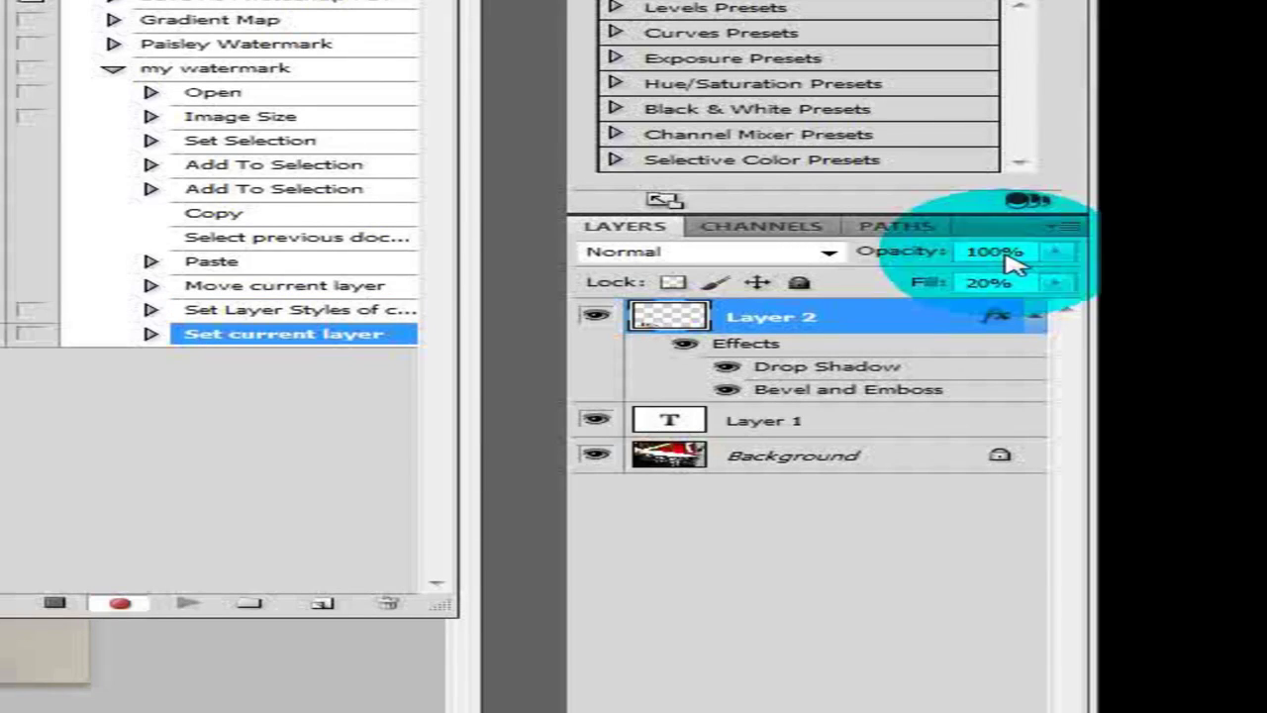
type("80")
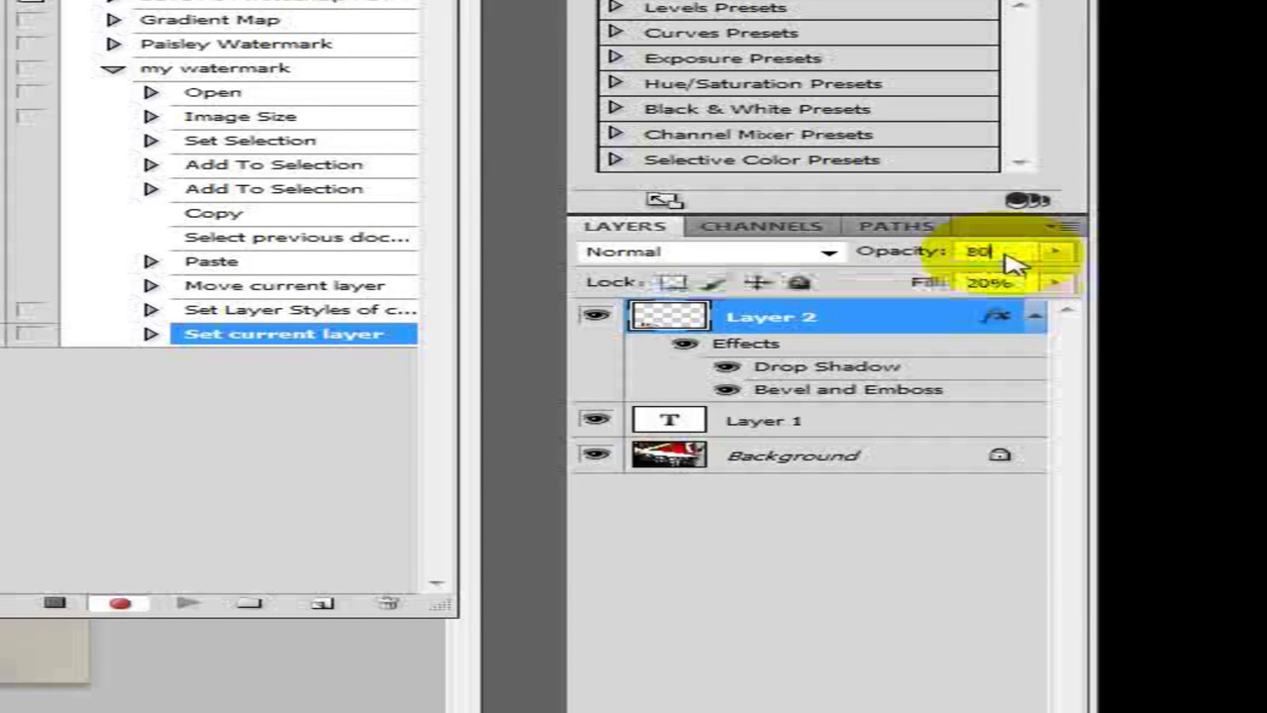
left_click(931, 542)
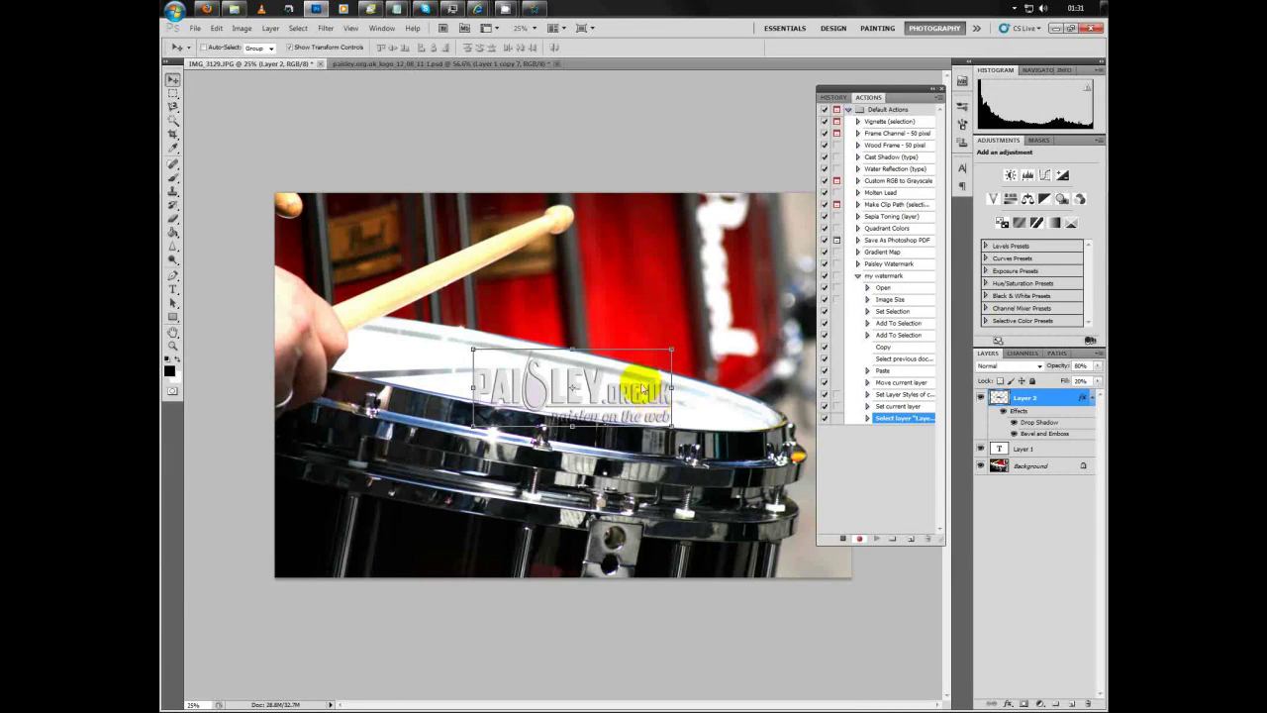
left_click_drag(638, 373, 544, 458)
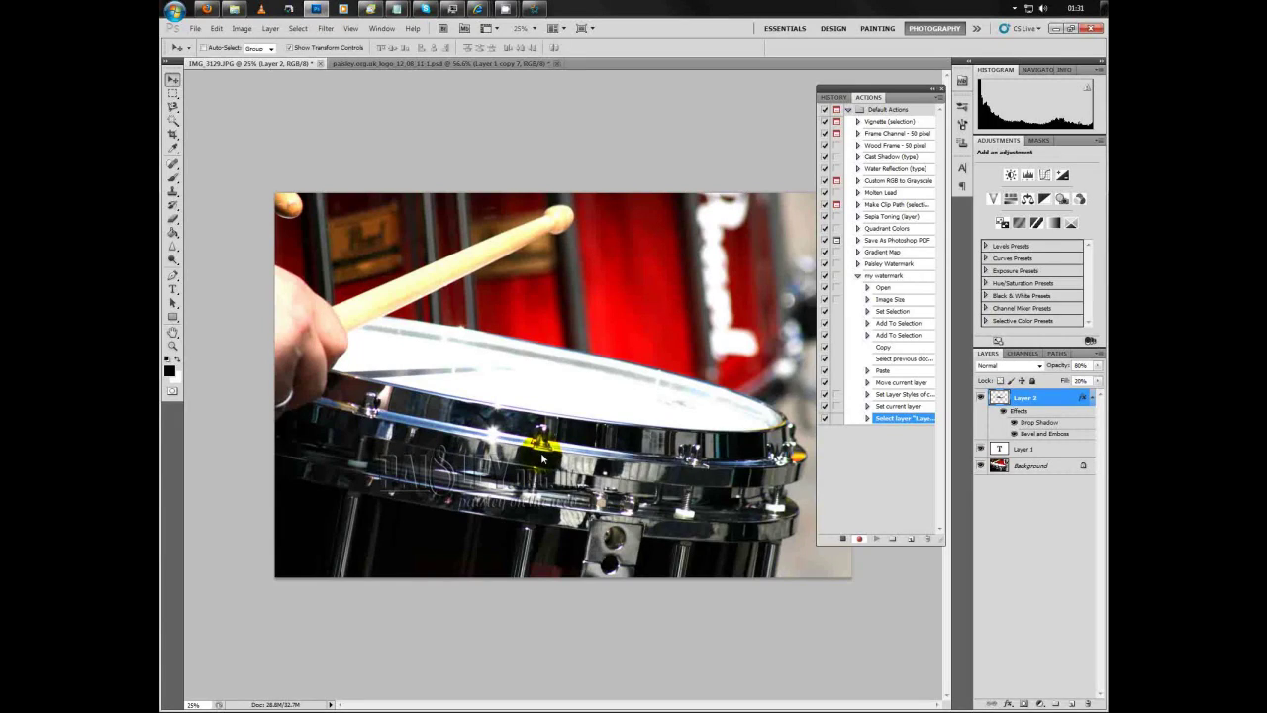
- Move the watermark to the upper right above the drum, then stop recording and collapse the action
left_click_drag(543, 457, 750, 237)
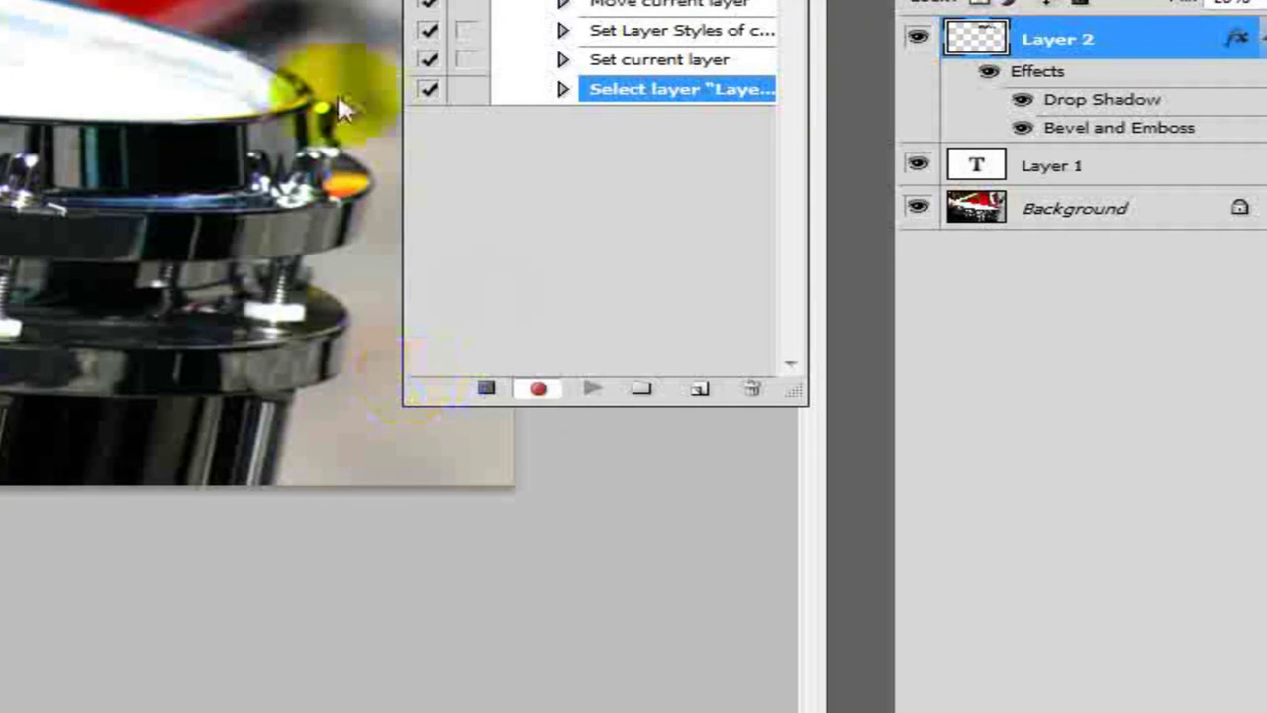
left_click(488, 389)
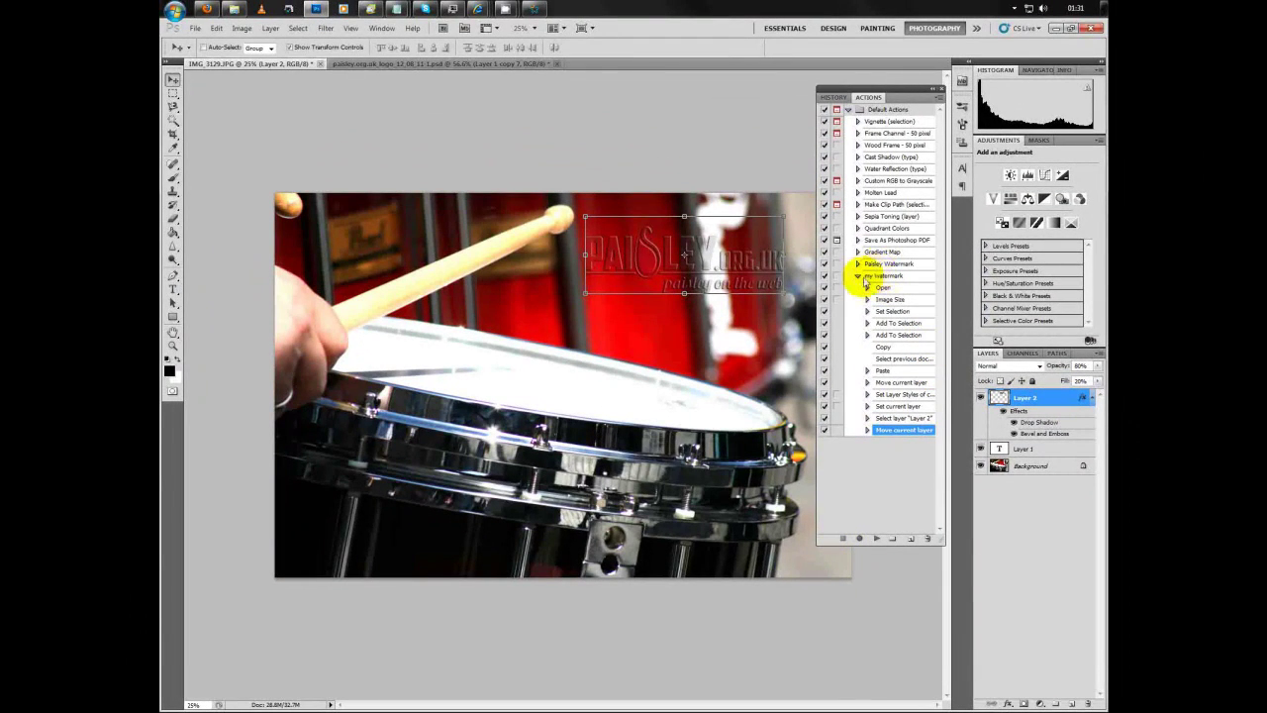
left_click(859, 276)
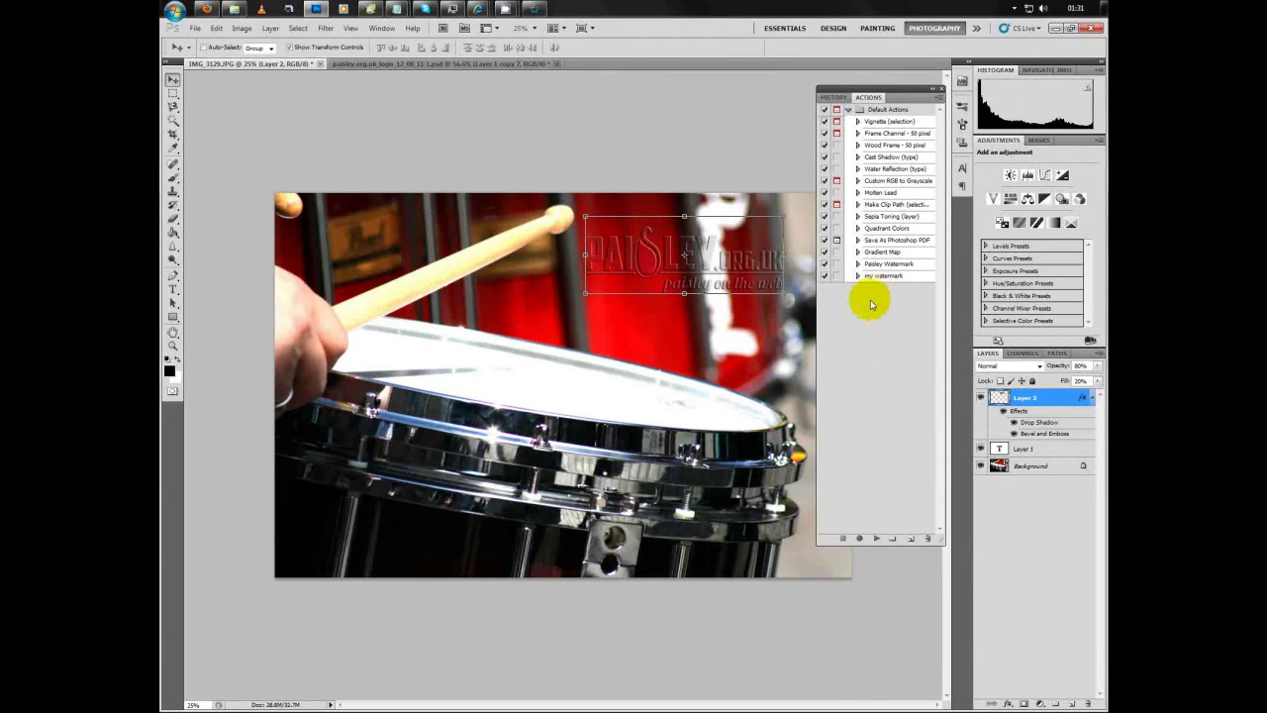
- Close the logo and IMG_3129 drum photo without saving, and collapse the Actions panel
left_click(461, 63)
left_click(557, 64)
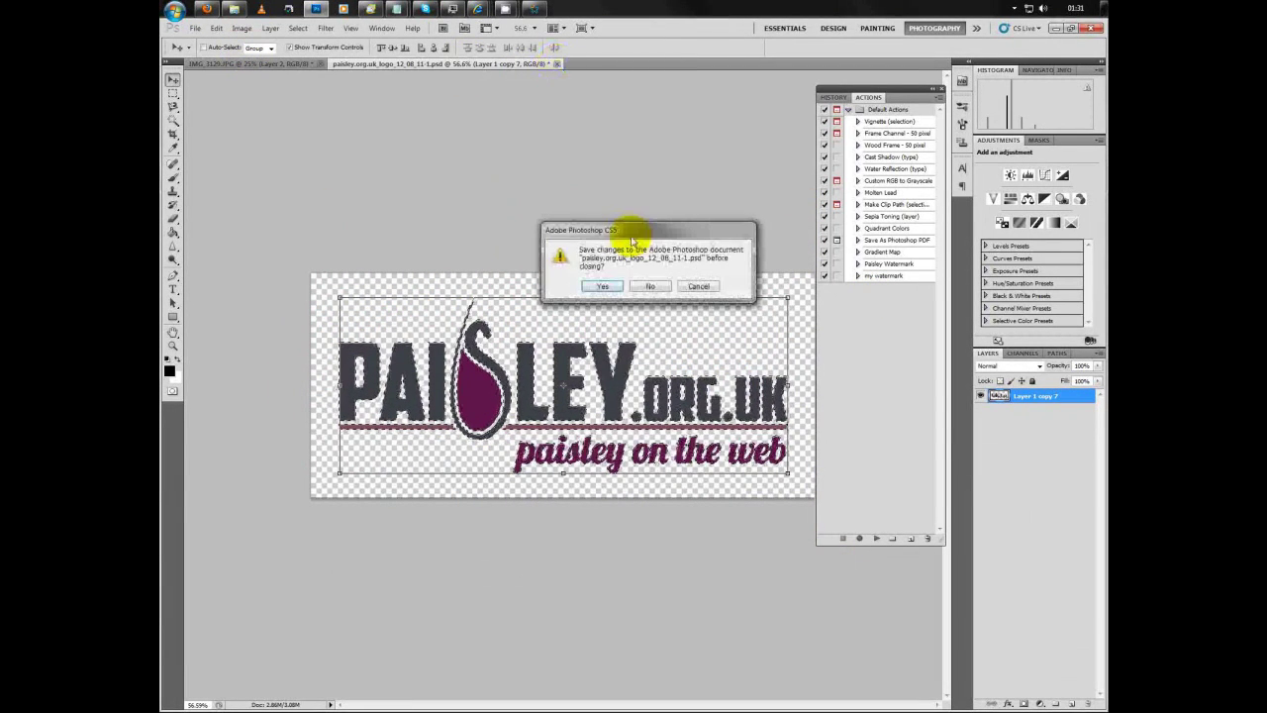
left_click(656, 288)
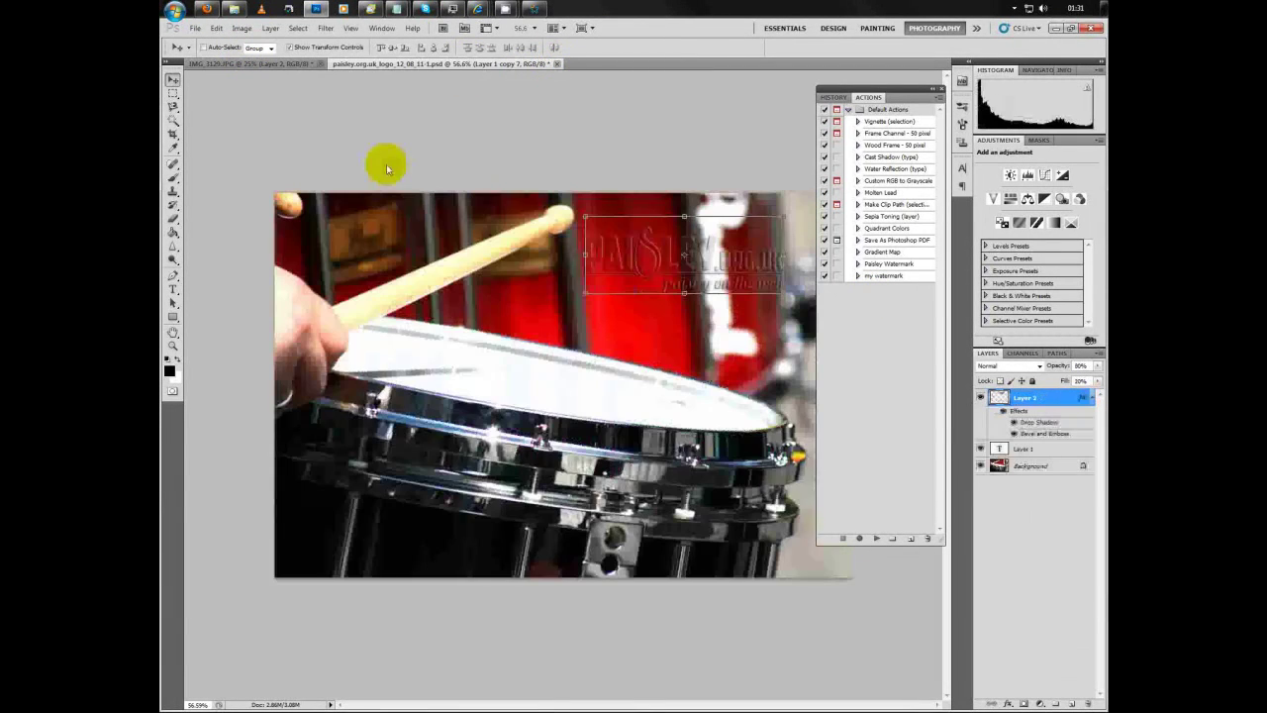
left_click(320, 64)
left_click(650, 281)
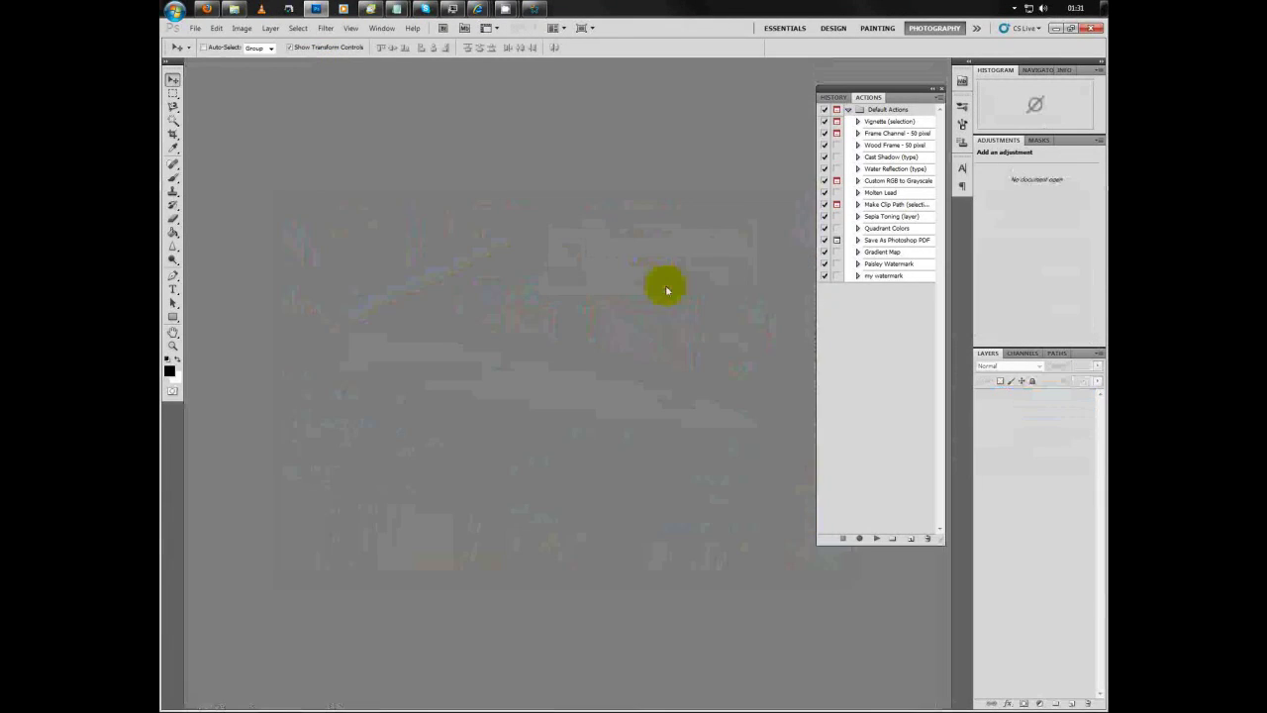
left_click(938, 90)
- In the Explorer photo folder, drag IMG_3054 onto Photoshop to open it
left_click(232, 10)
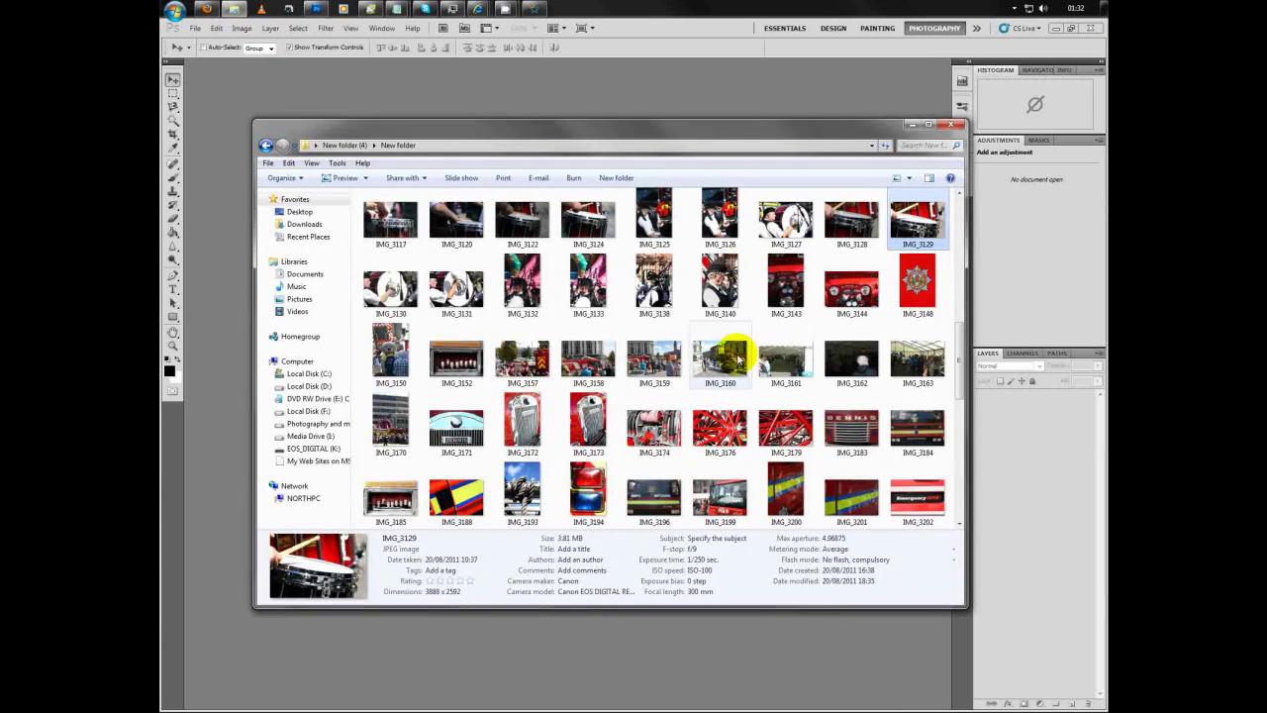
left_click(757, 285)
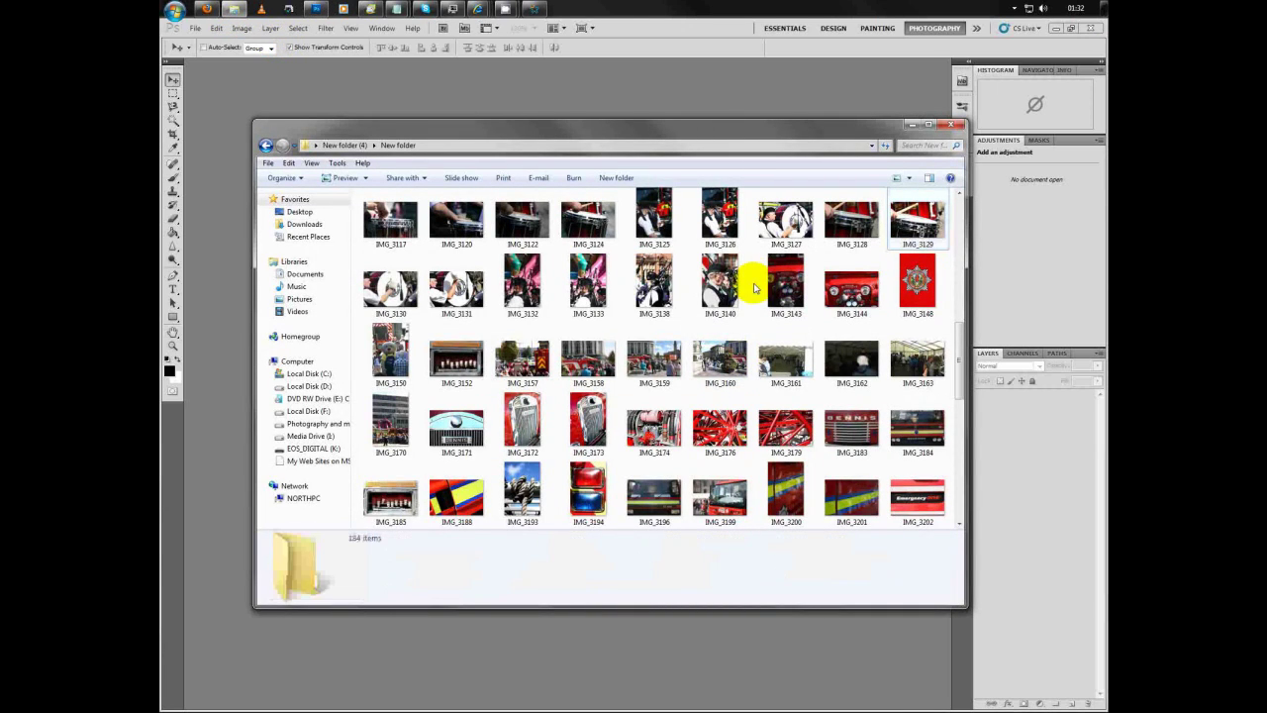
scroll(769, 345, "up", 10)
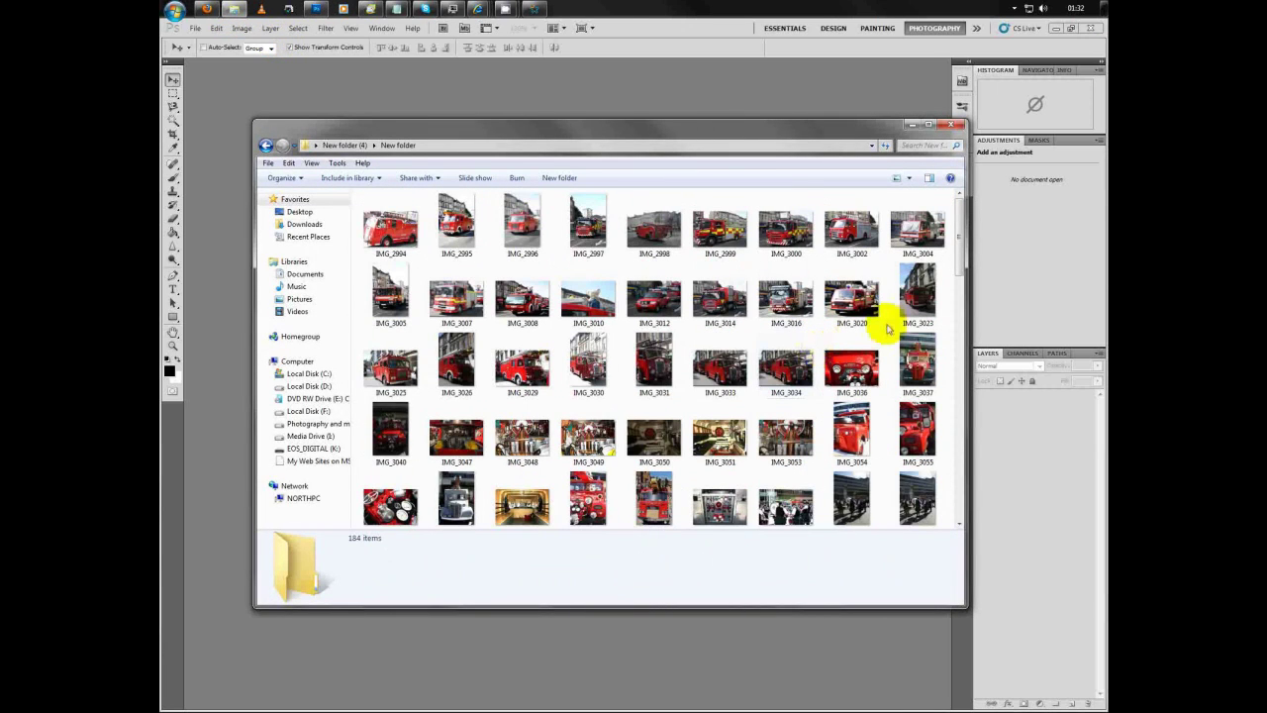
left_click_drag(851, 426, 211, 269)
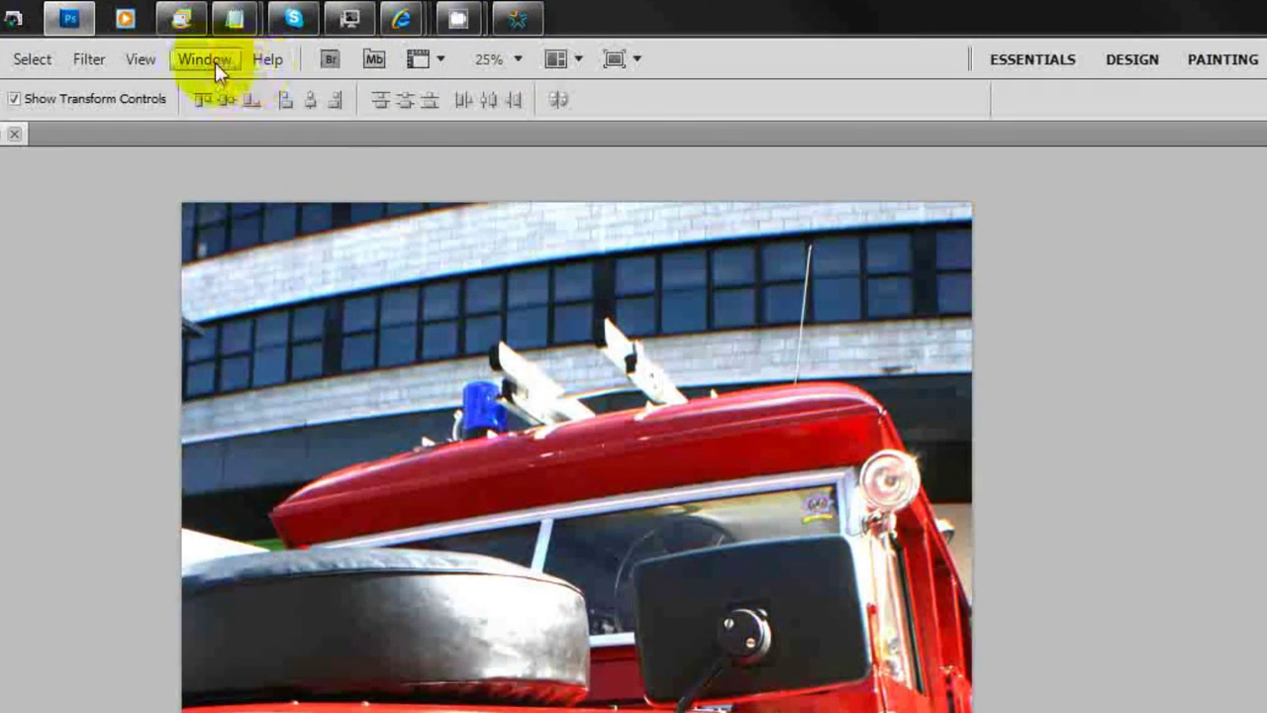
- Play the 'my watermark' action on IMG_3054 and drag the PAISLEY.ORG.UK logo to the photo centre
left_click(215, 59)
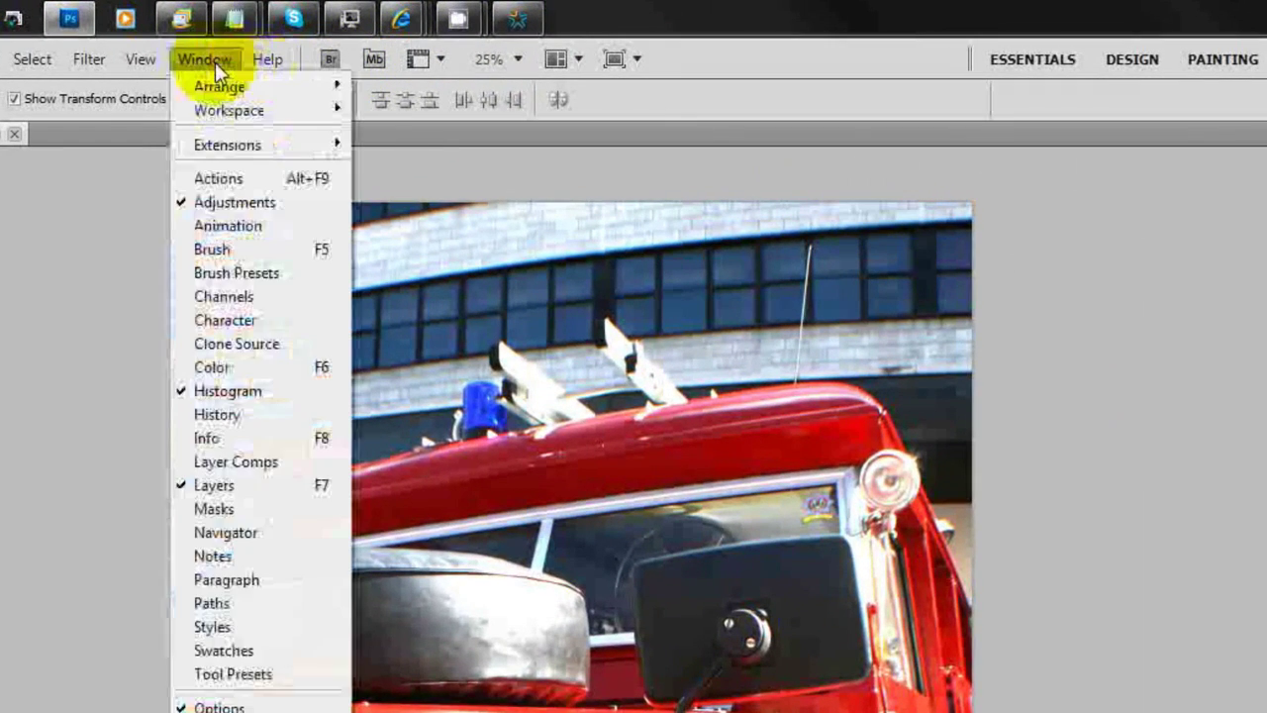
left_click(277, 175)
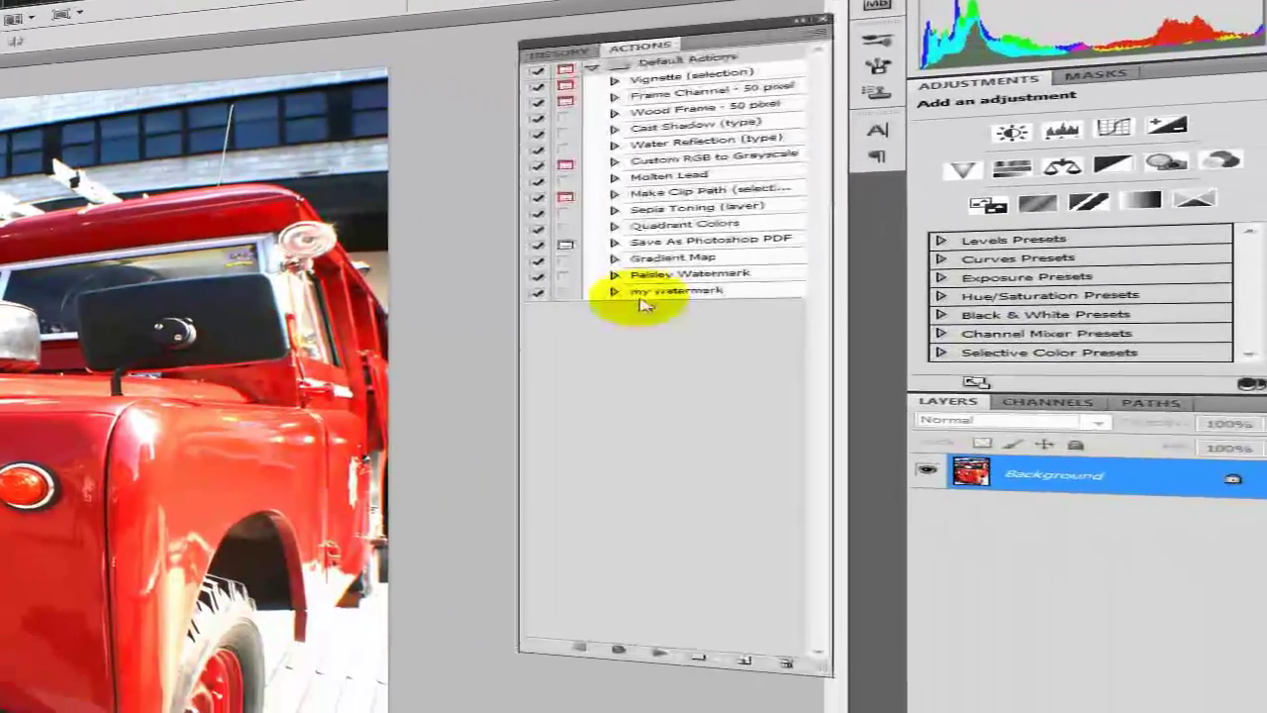
left_click(690, 291)
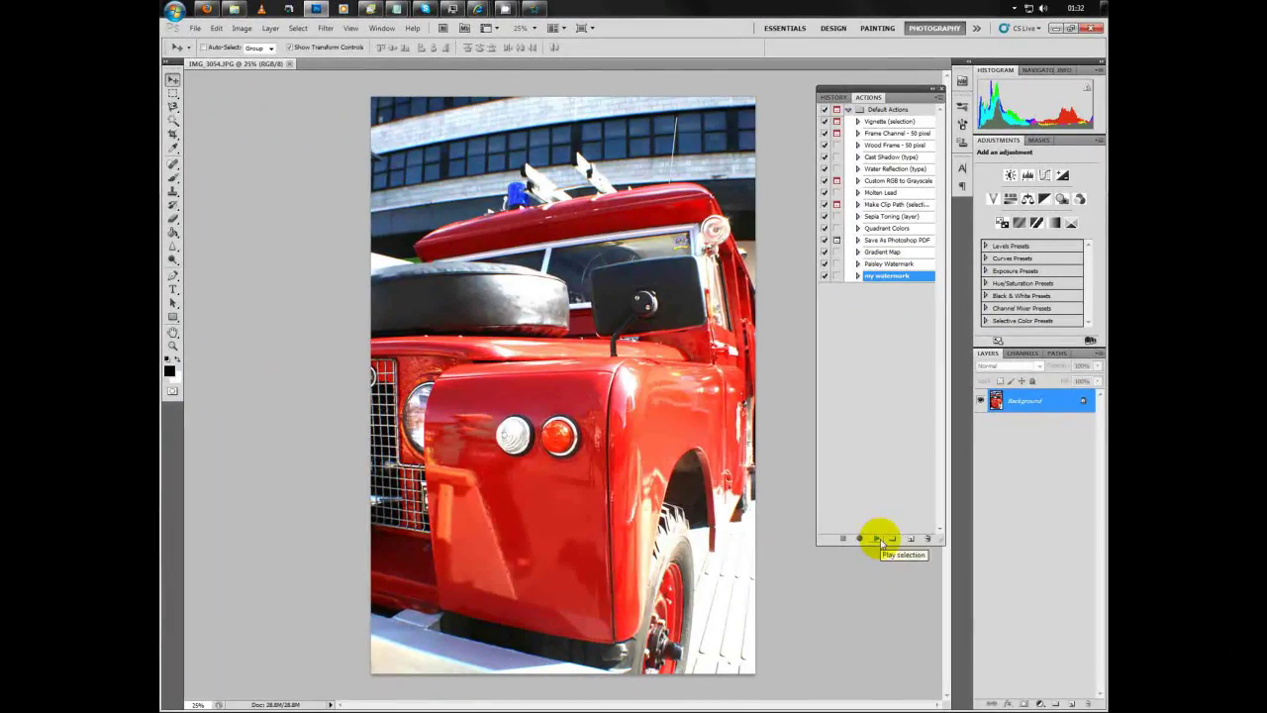
left_click(878, 539)
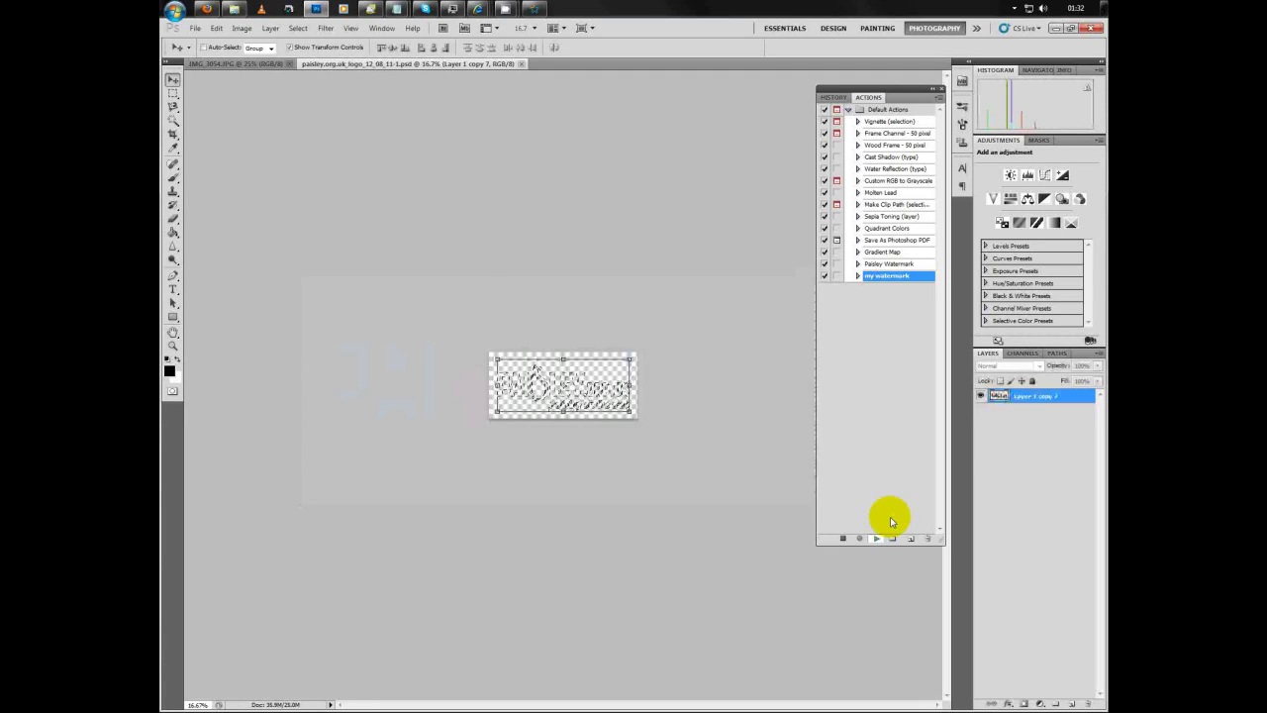
key("Return")
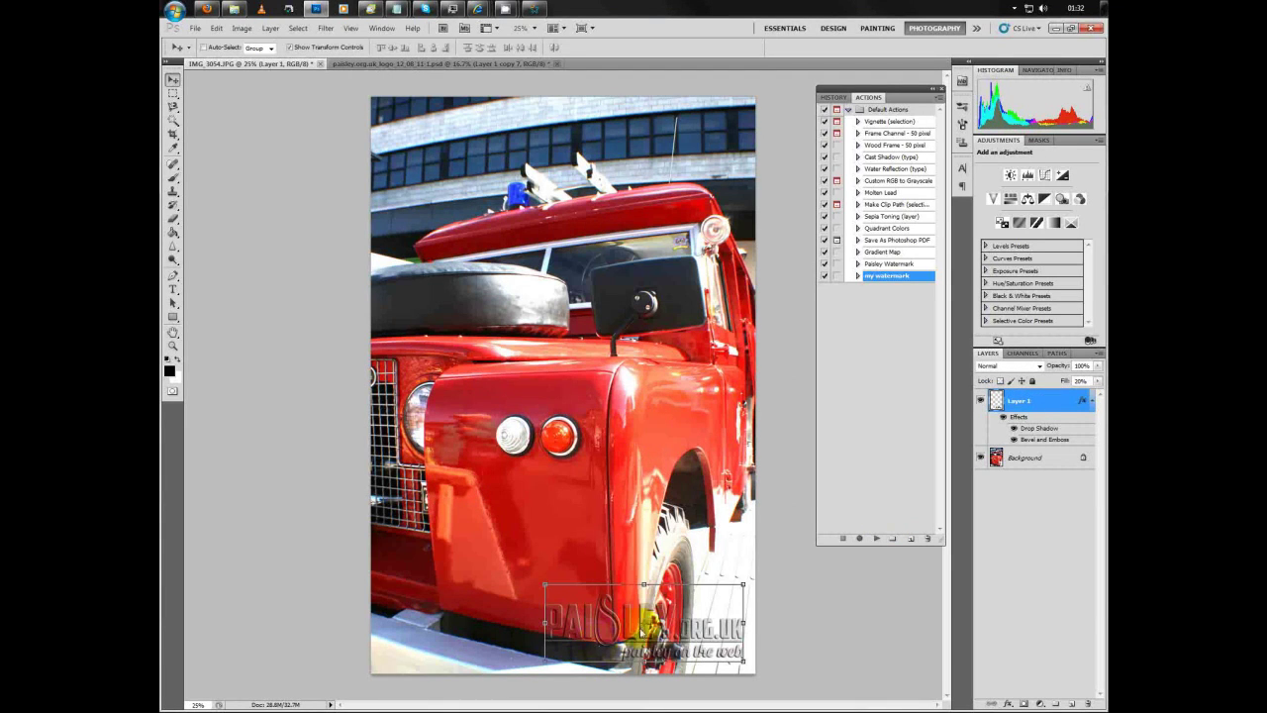
left_click_drag(679, 599, 638, 368)
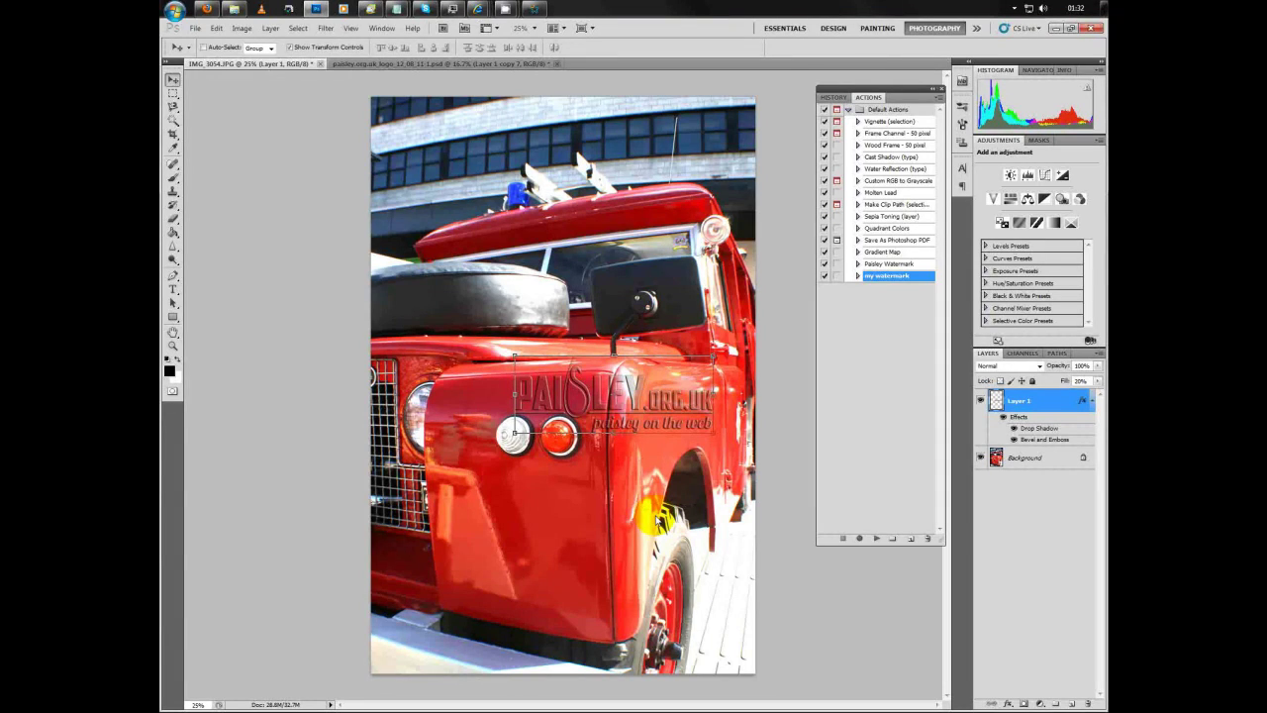
- Flatten the watermarked fire engine photo into a single layer
left_click(1045, 461)
right_click(1048, 466)
left_click(1056, 561)
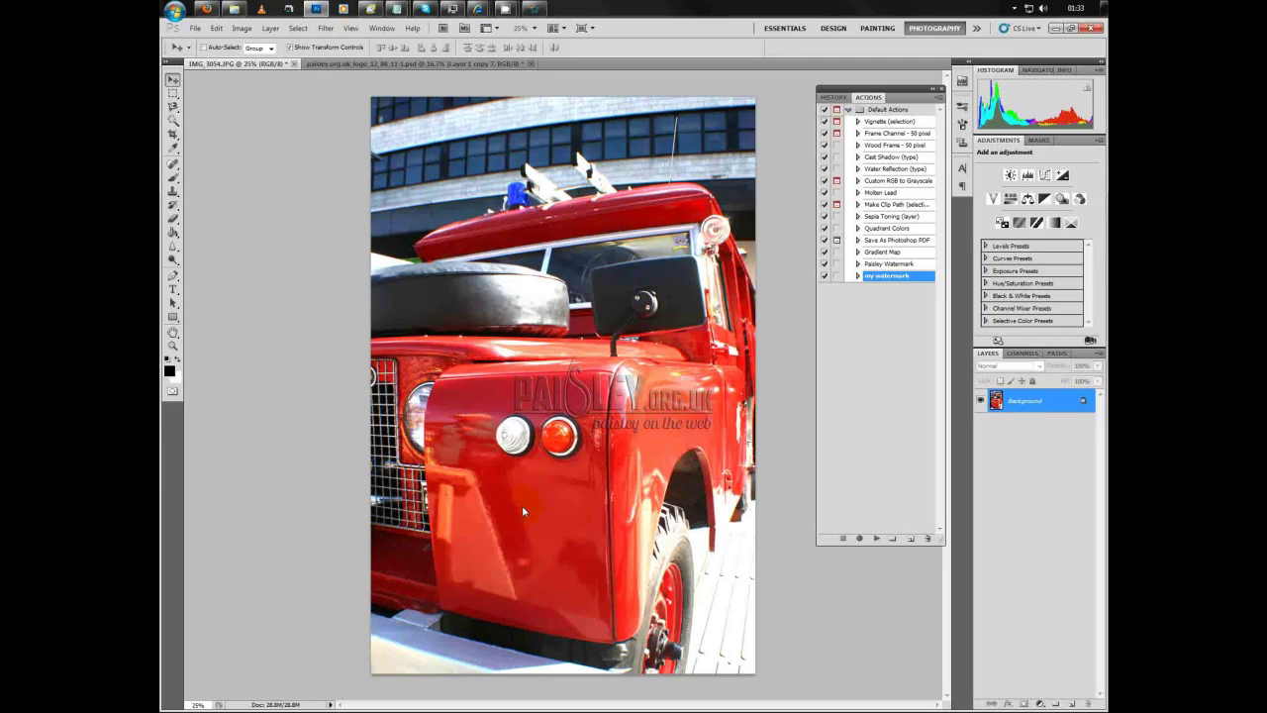
- Close IMG_3054 and the logo document without saving changes
left_click(295, 64)
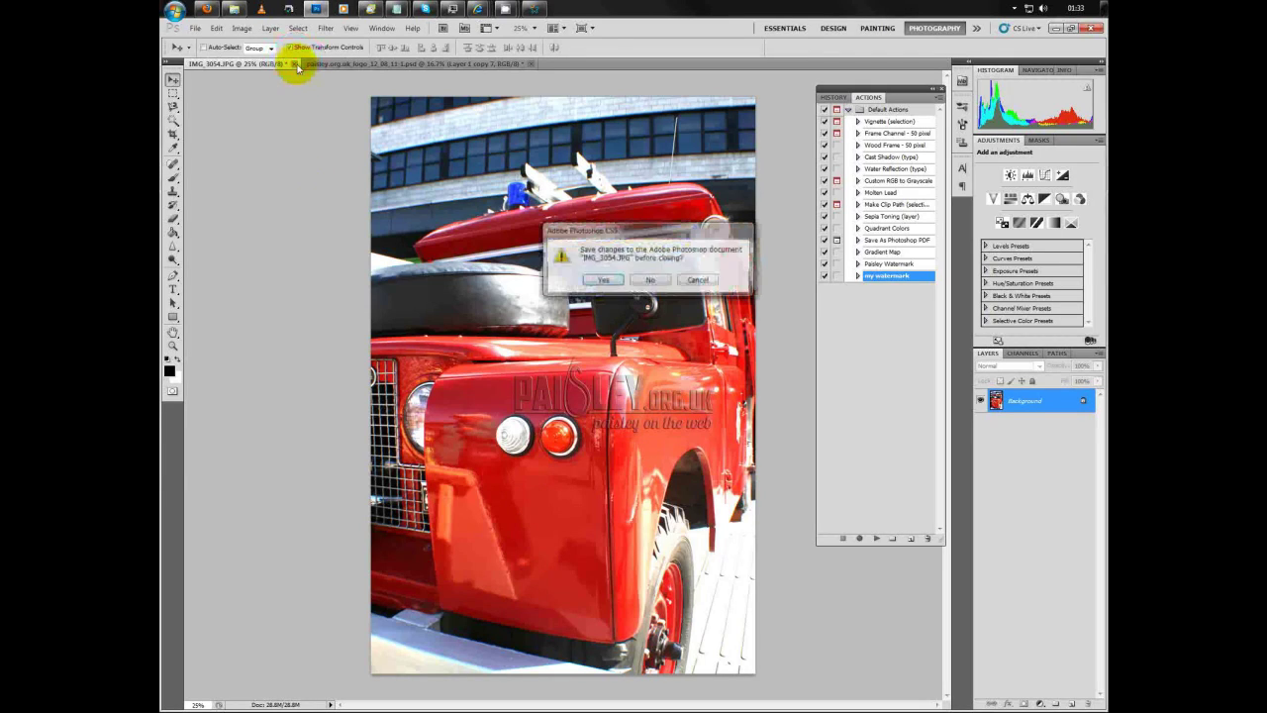
left_click(649, 280)
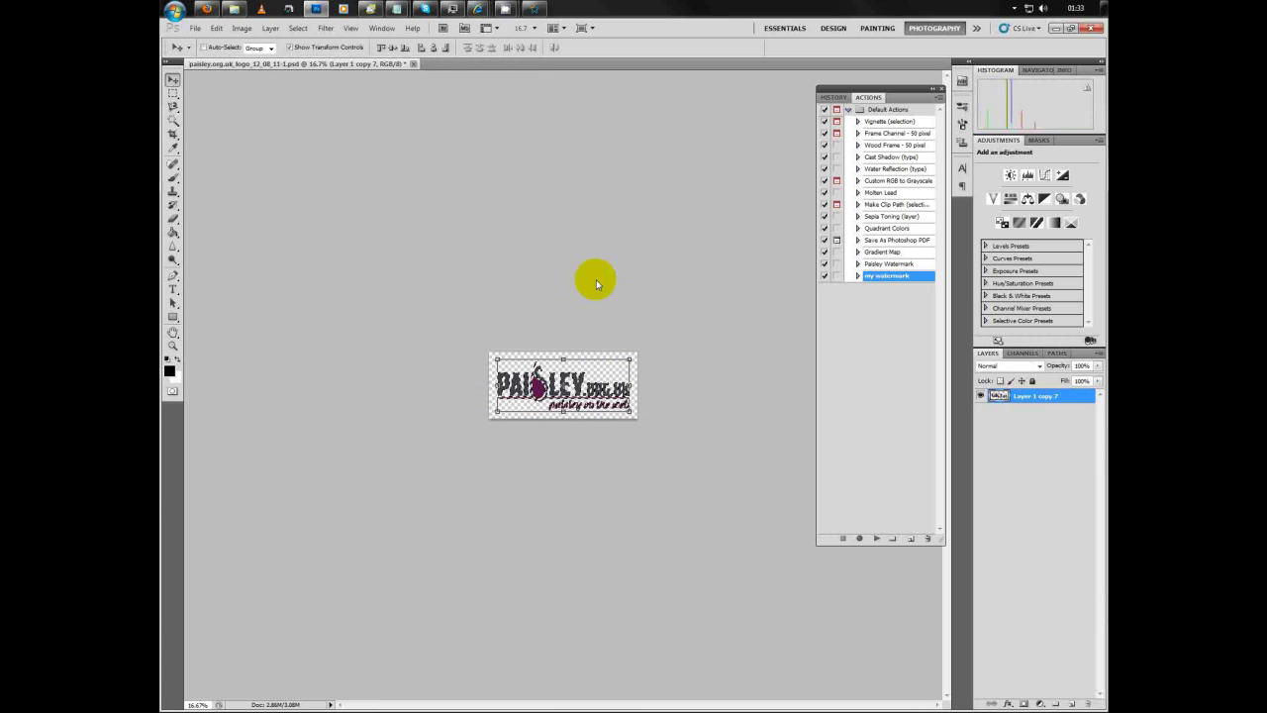
left_click(414, 63)
left_click(648, 283)
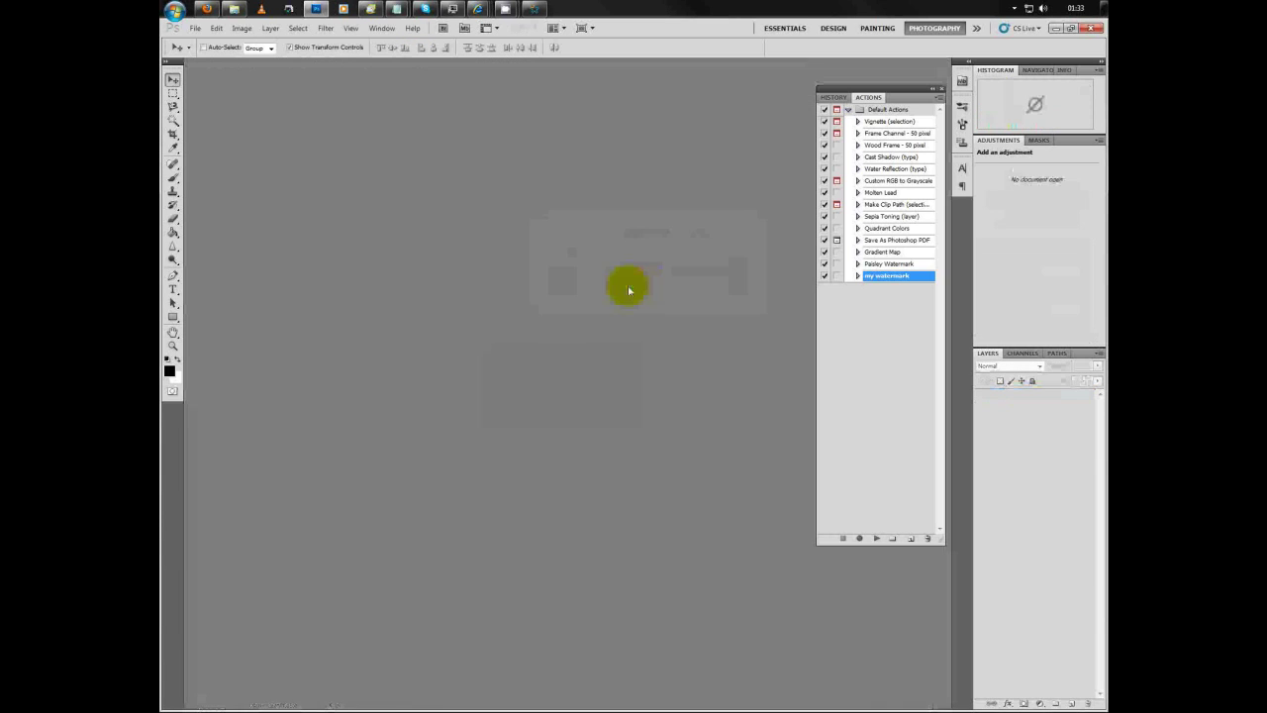
- Drag IMG_3036 from the fire engine photo folder into Photoshop to open it
left_click(232, 9)
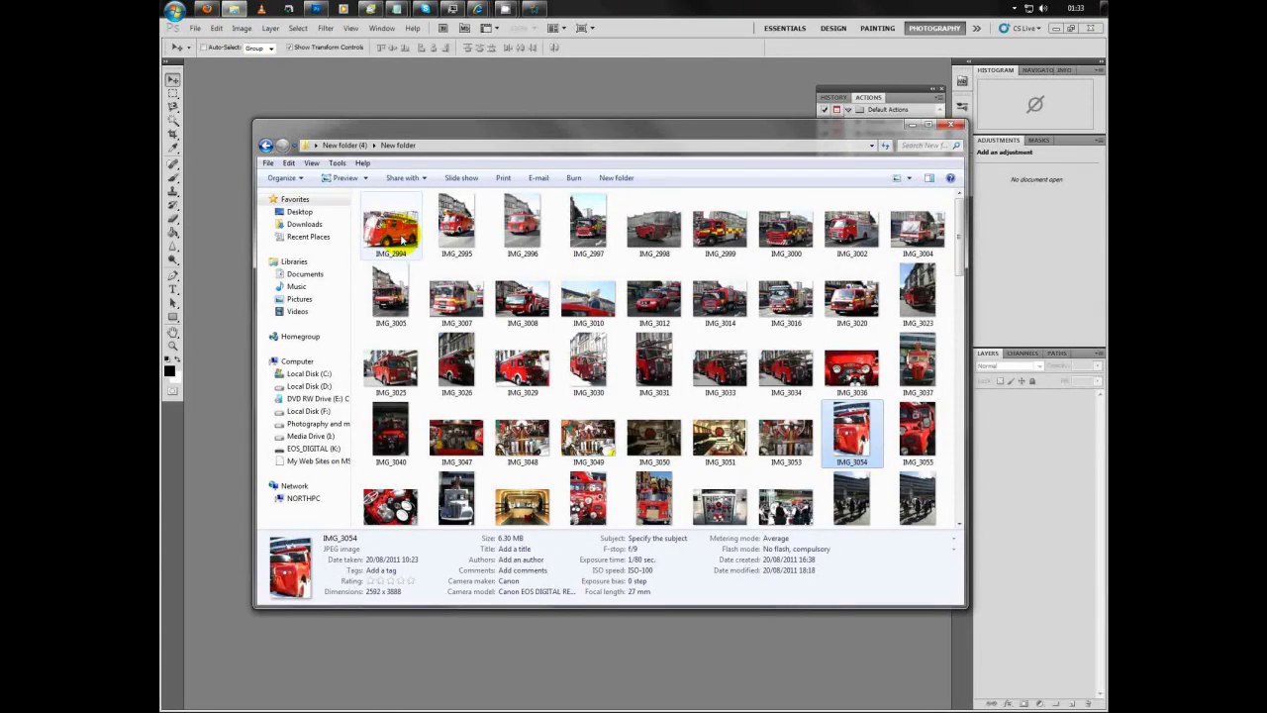
left_click(857, 363)
left_click(443, 108)
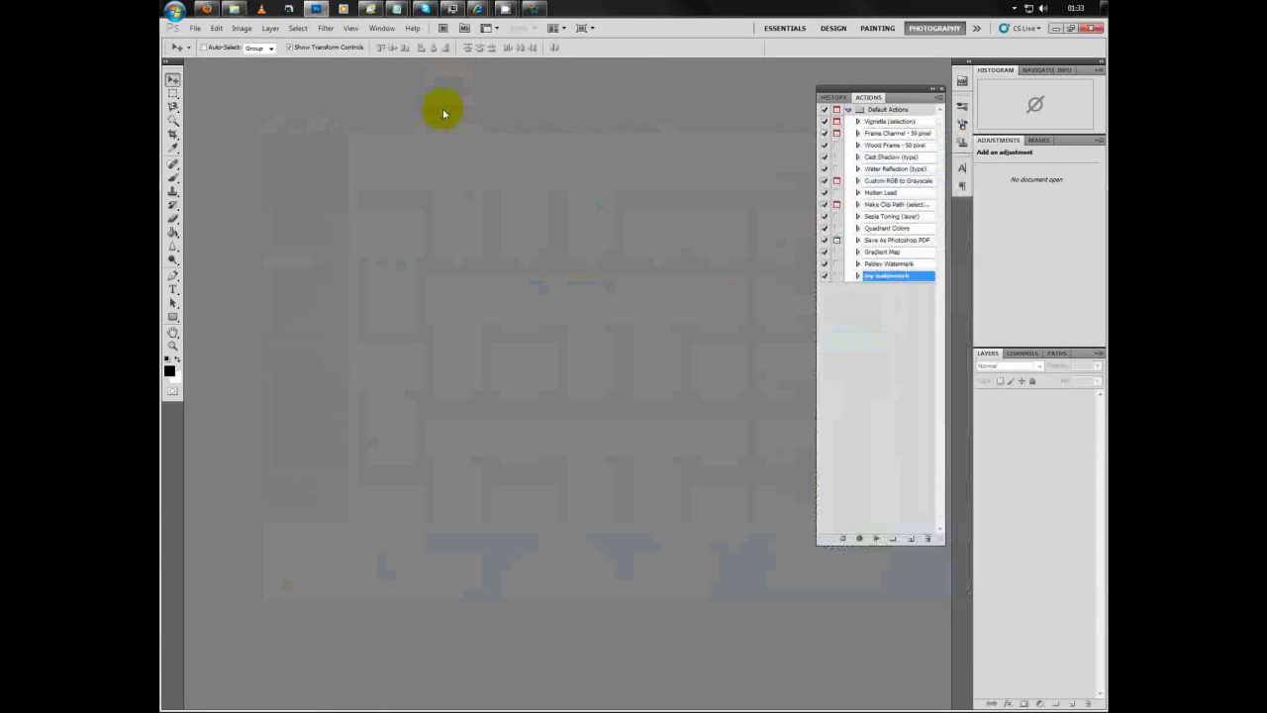
left_click_drag(515, 342, 531, 301)
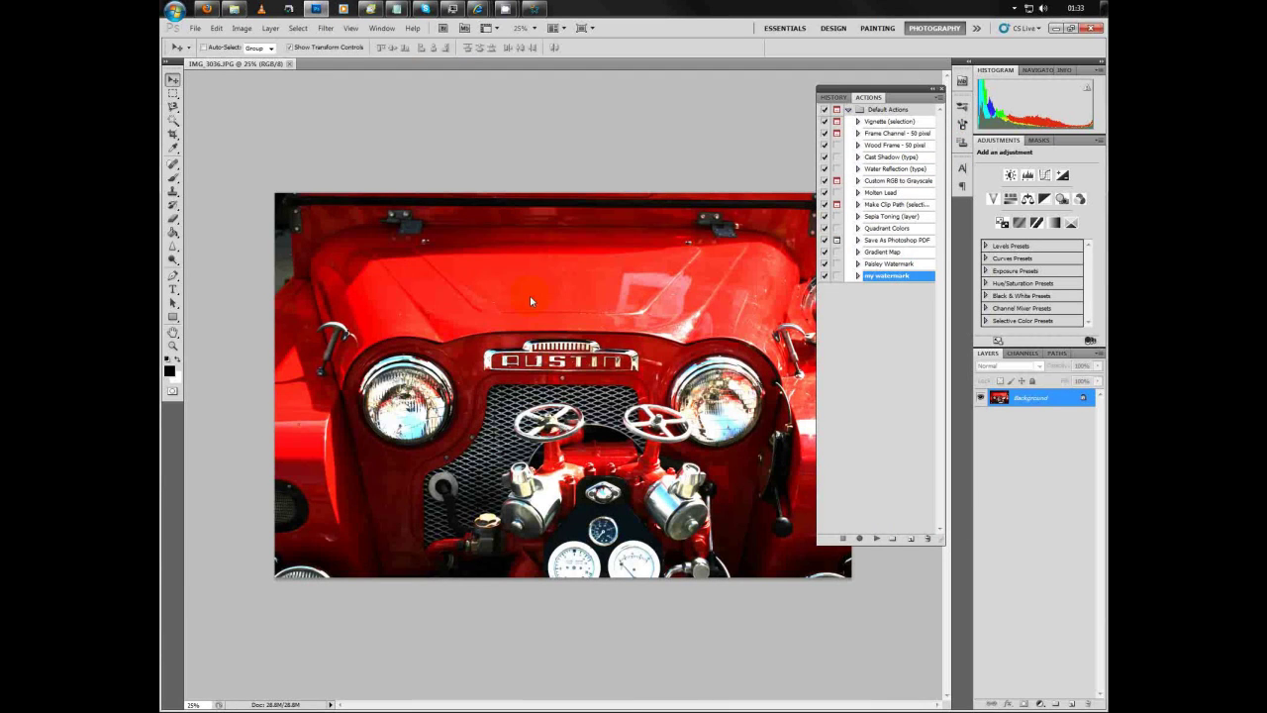
- Type and commit the text 'my watermark' on the fire engine's red bonnet
left_click(173, 288)
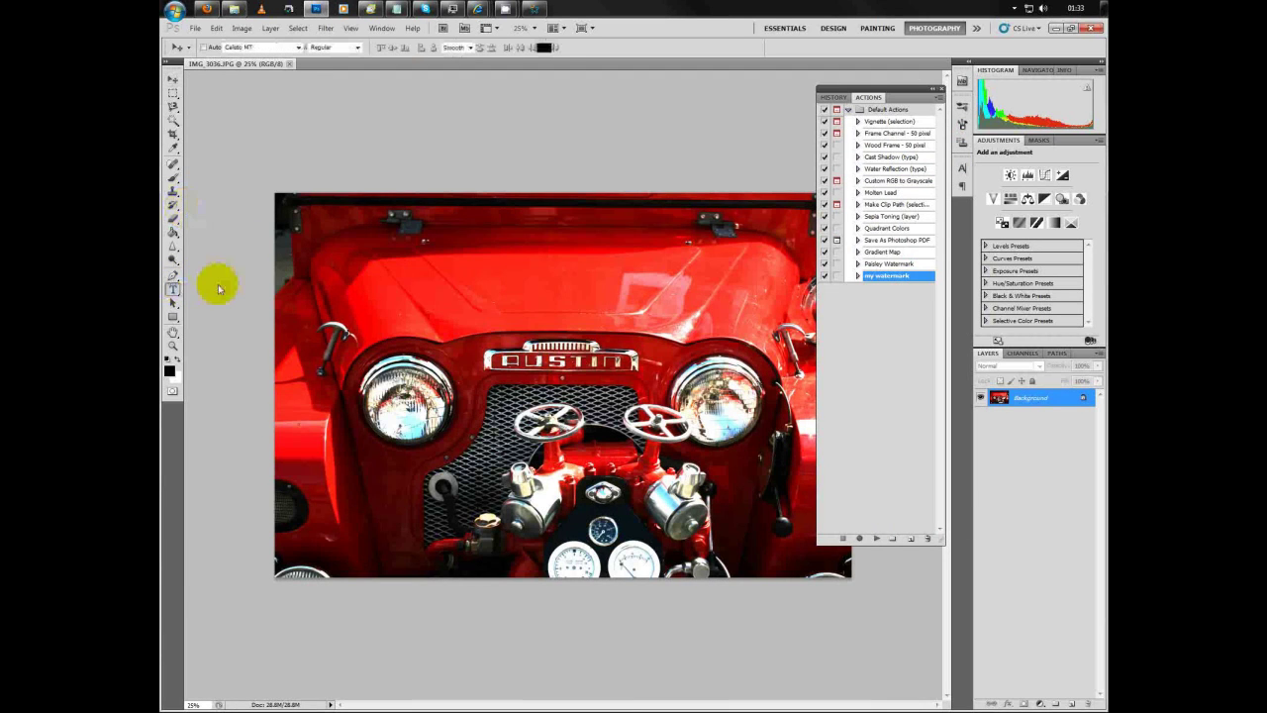
left_click(498, 298)
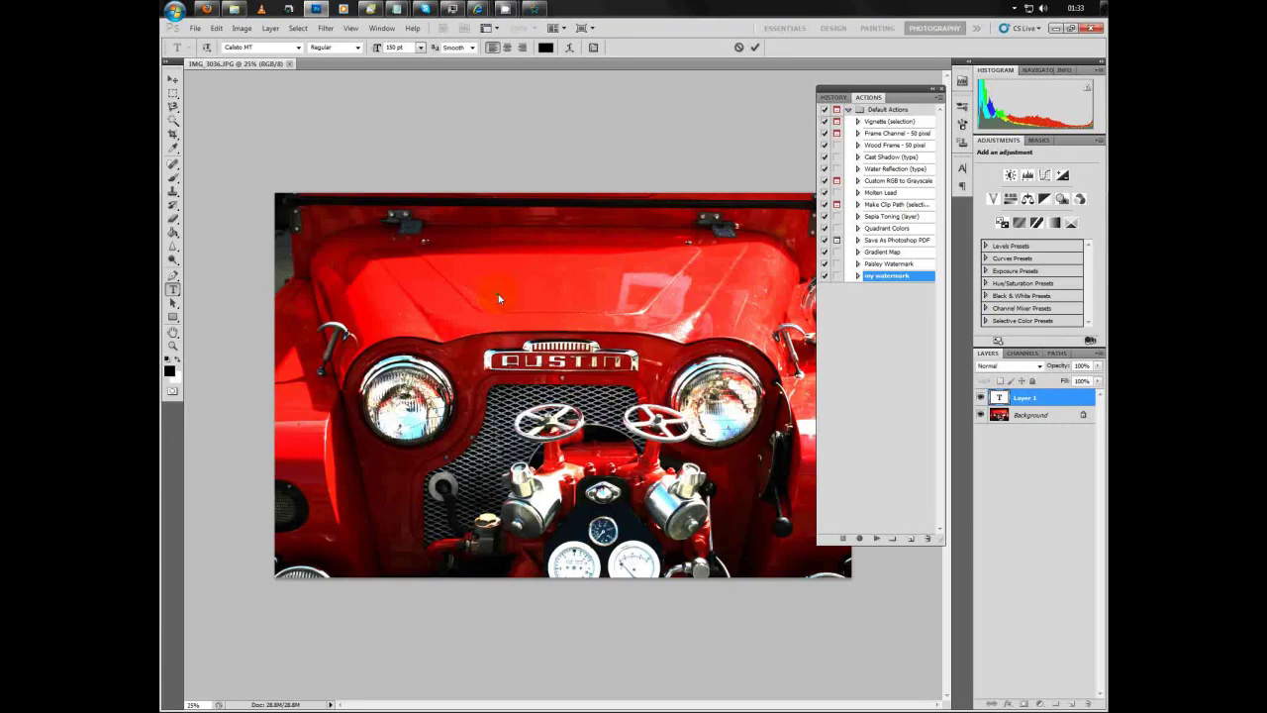
type("my watermark")
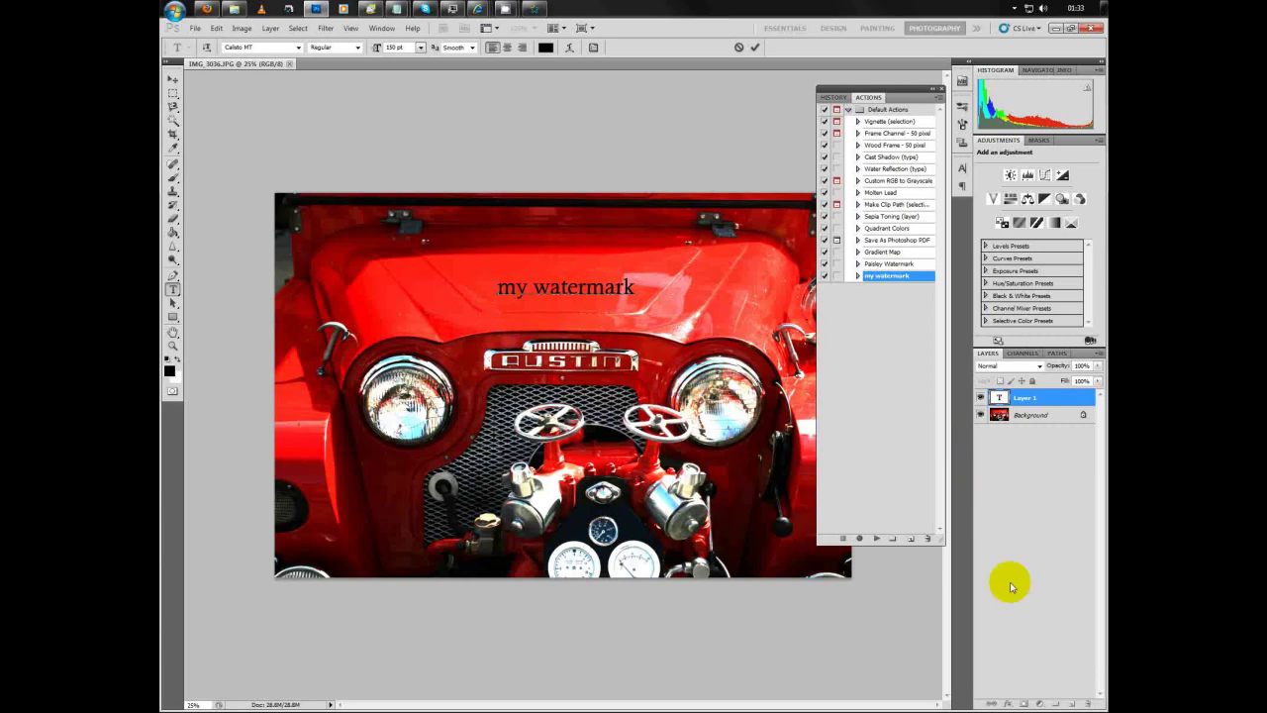
left_click(1039, 396)
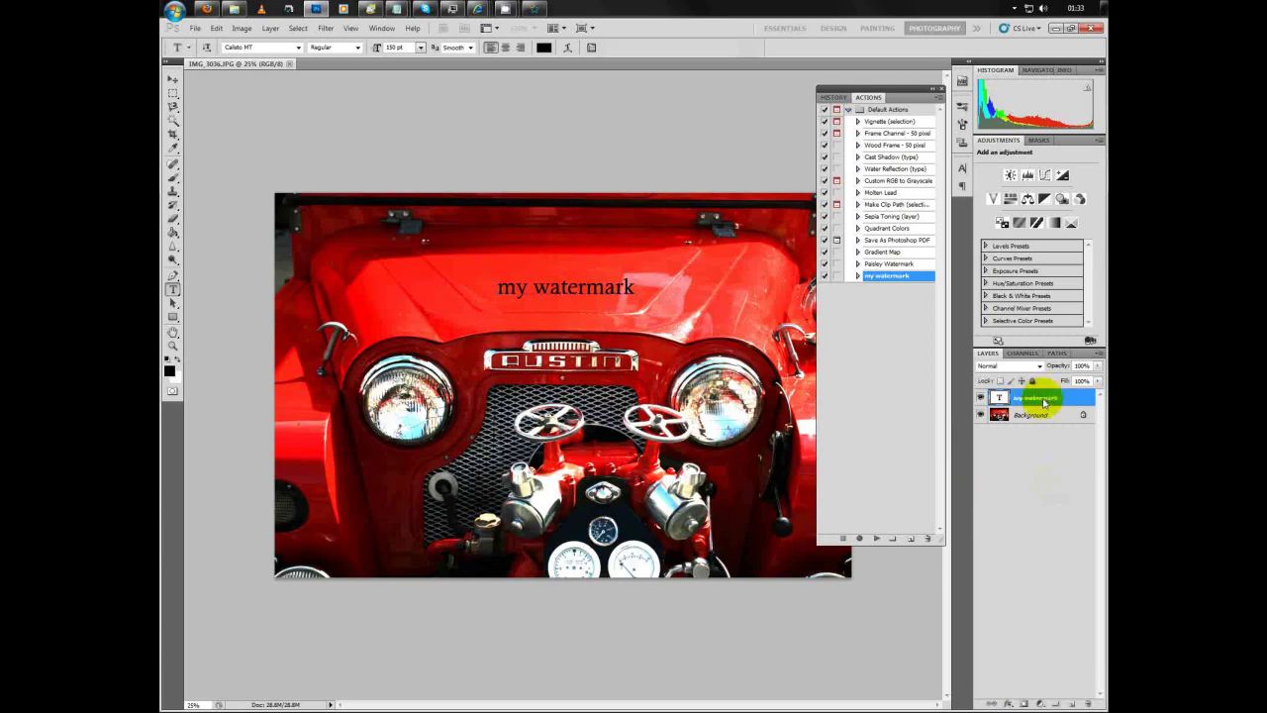
- Give the text layer a drop shadow with distance 0 plus bevel and emboss
left_click(1009, 703)
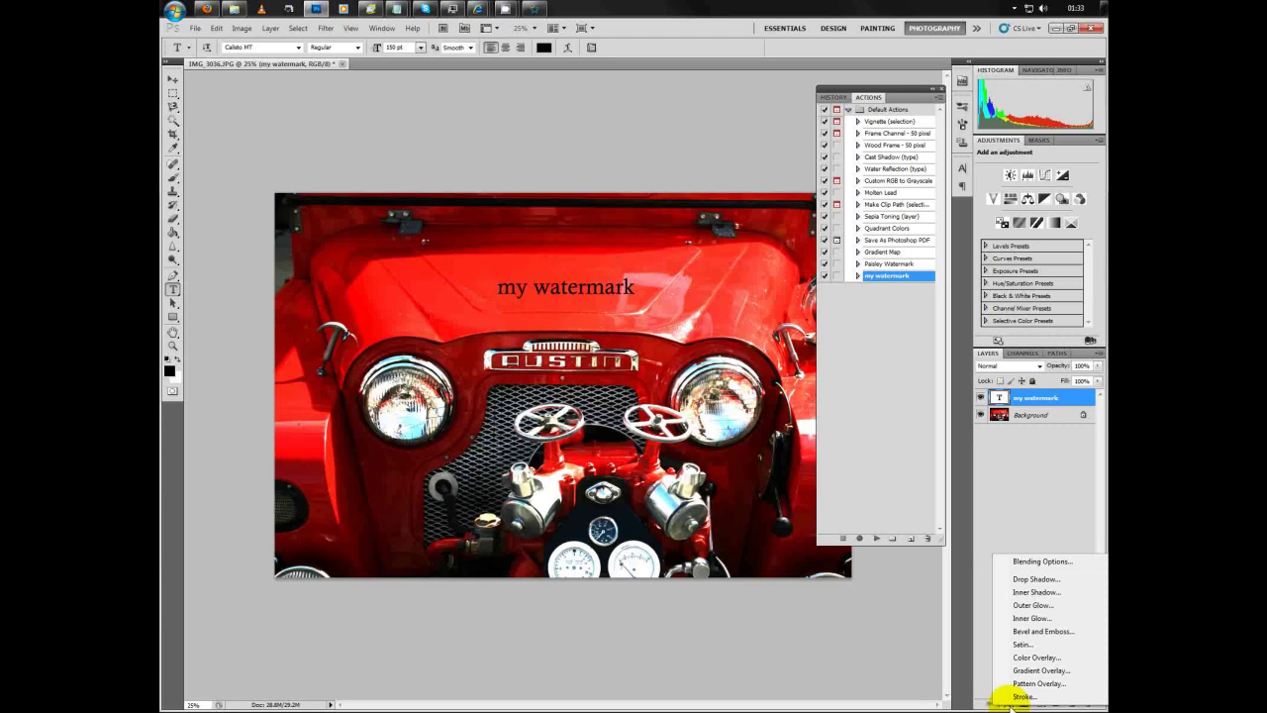
left_click(1044, 582)
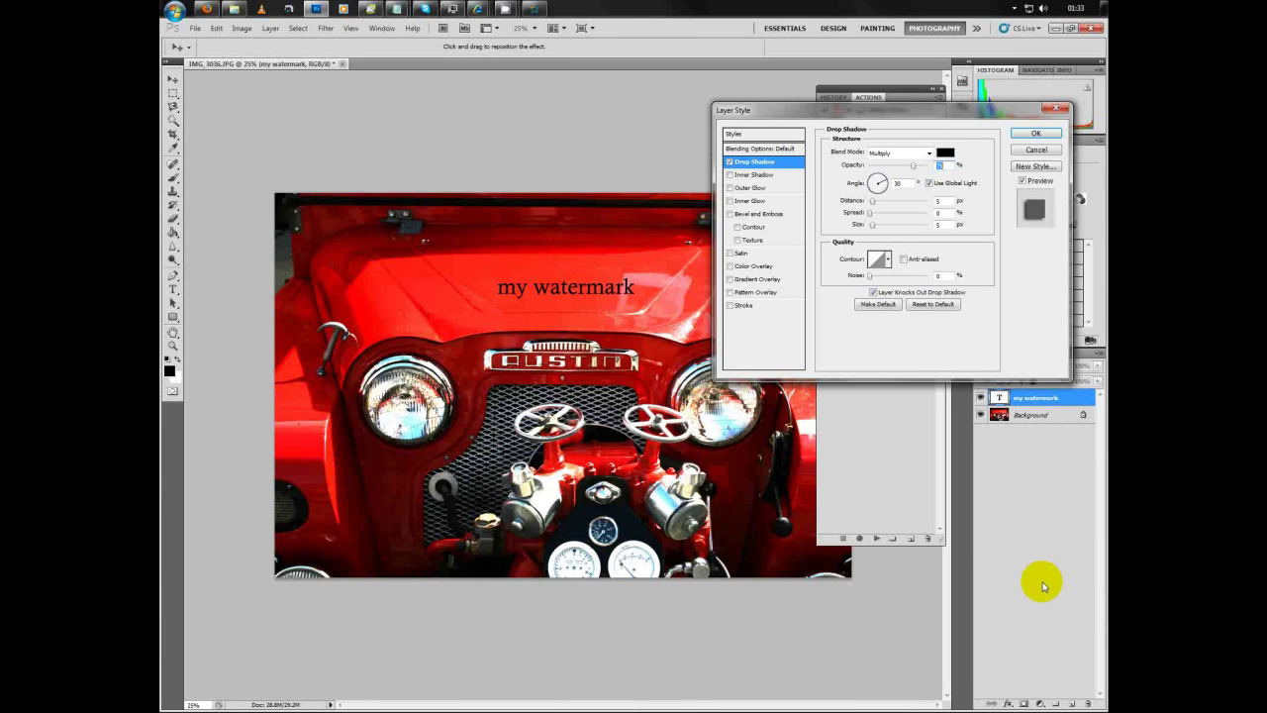
left_click_drag(874, 208, 862, 200)
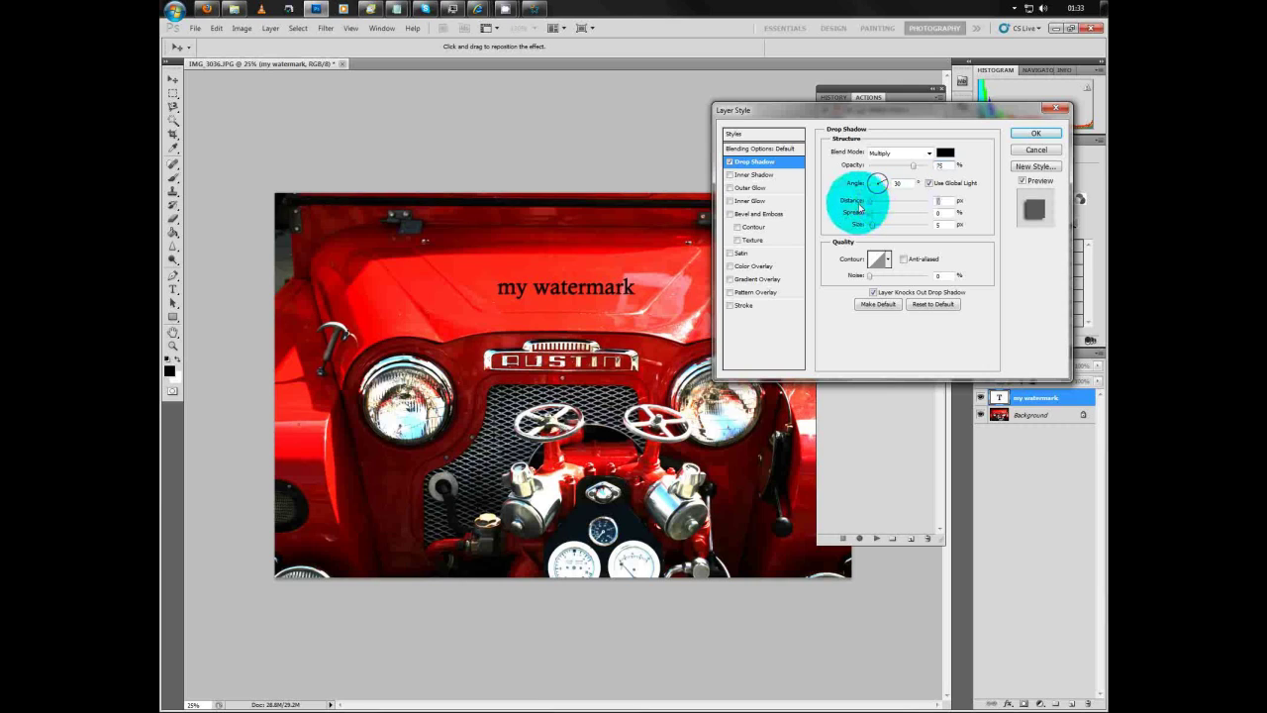
left_click(731, 214)
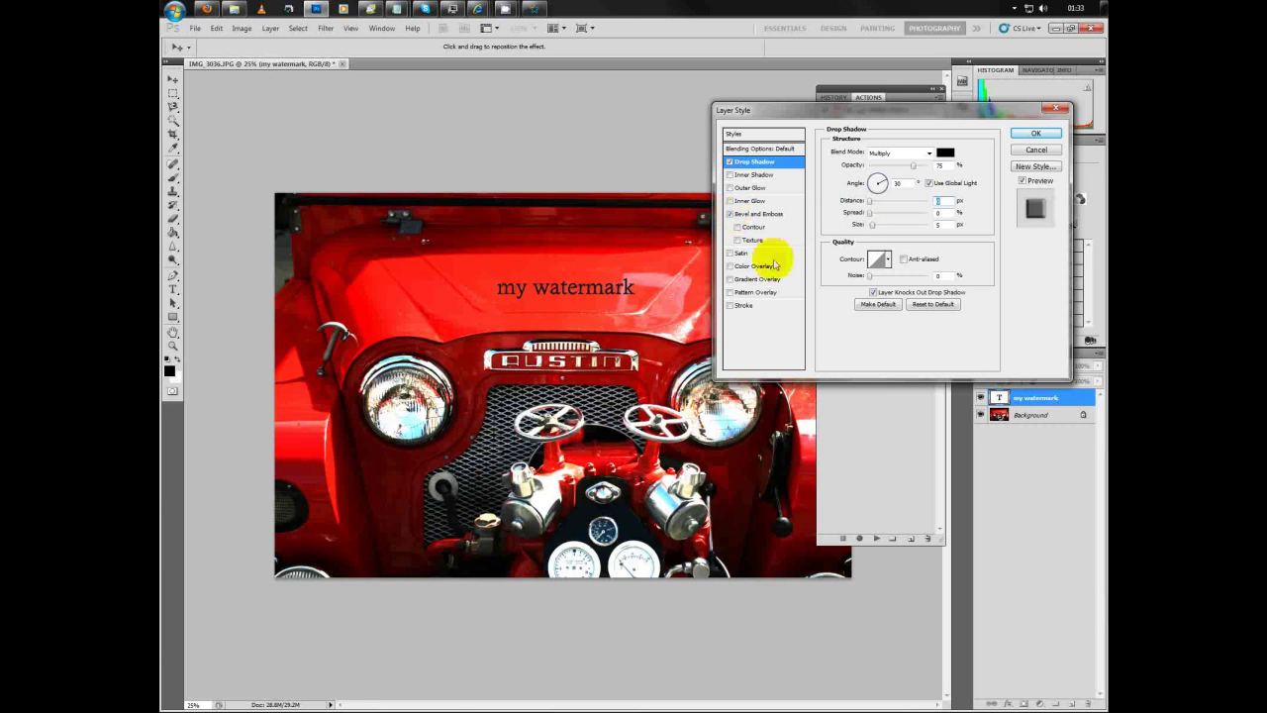
left_click(1030, 133)
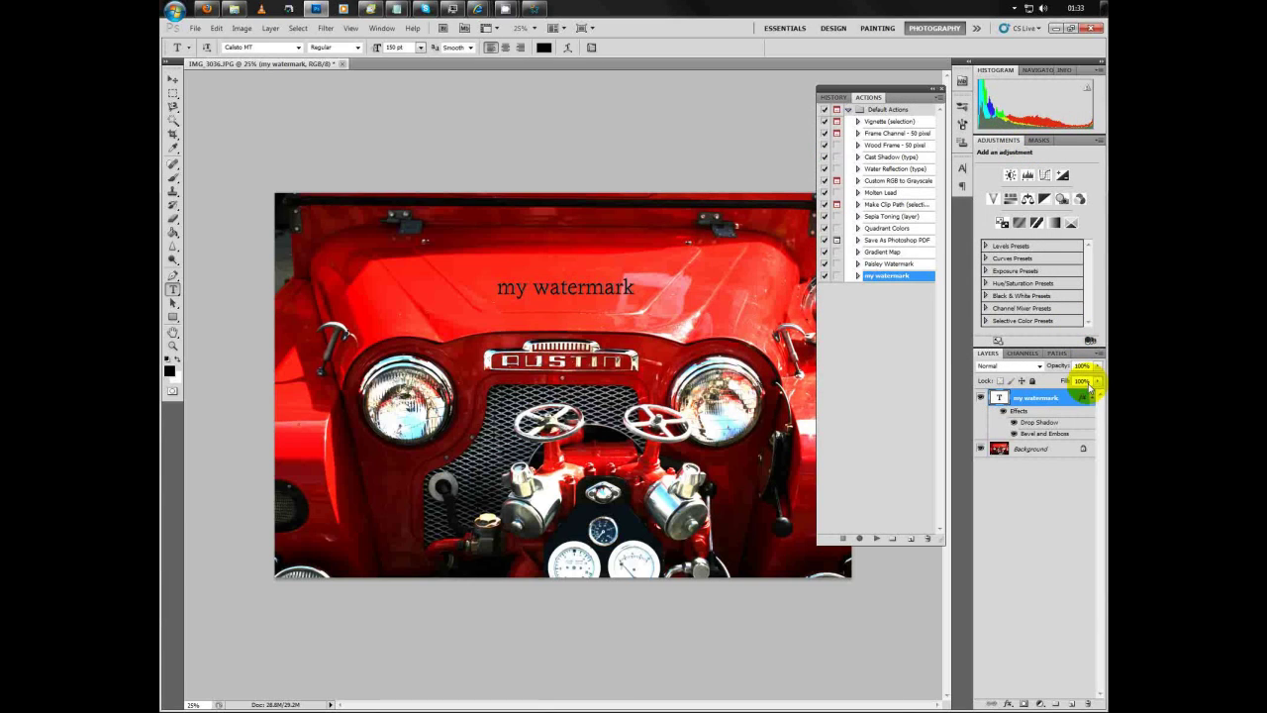
- Set the text layer's fill to 20% and opacity to 80%
left_click(1085, 381)
type("20")
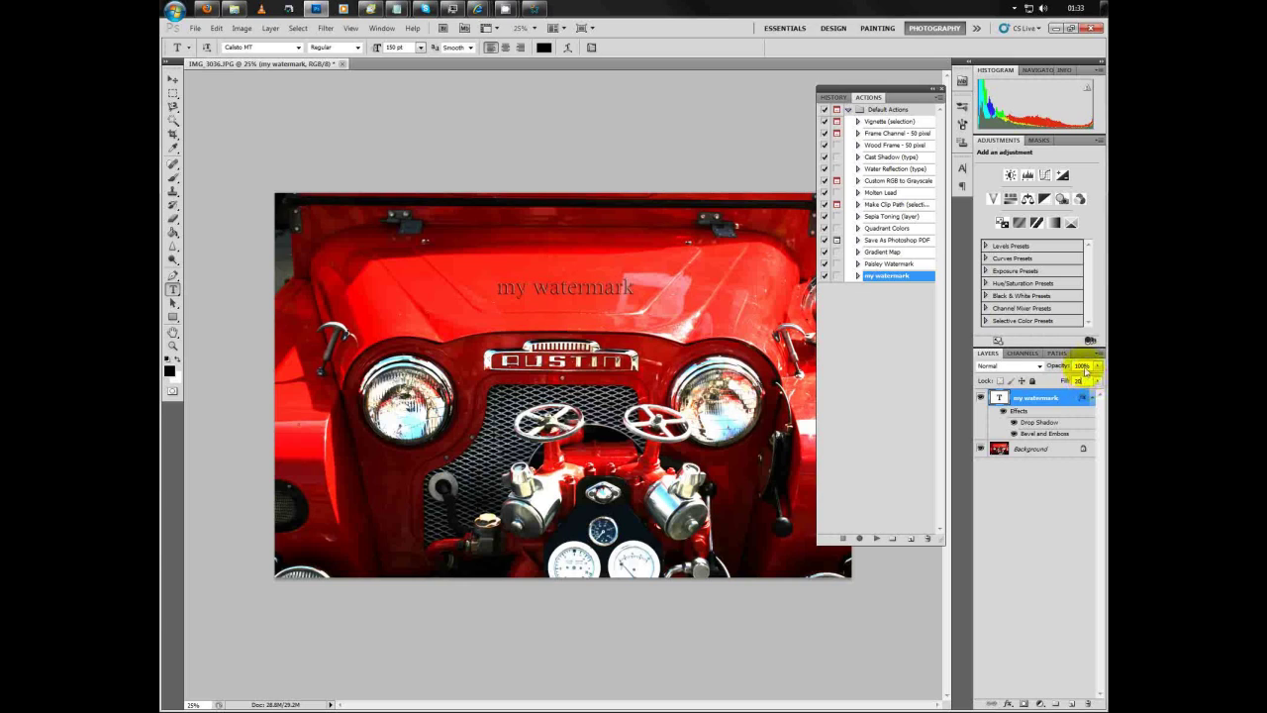
left_click(1083, 367)
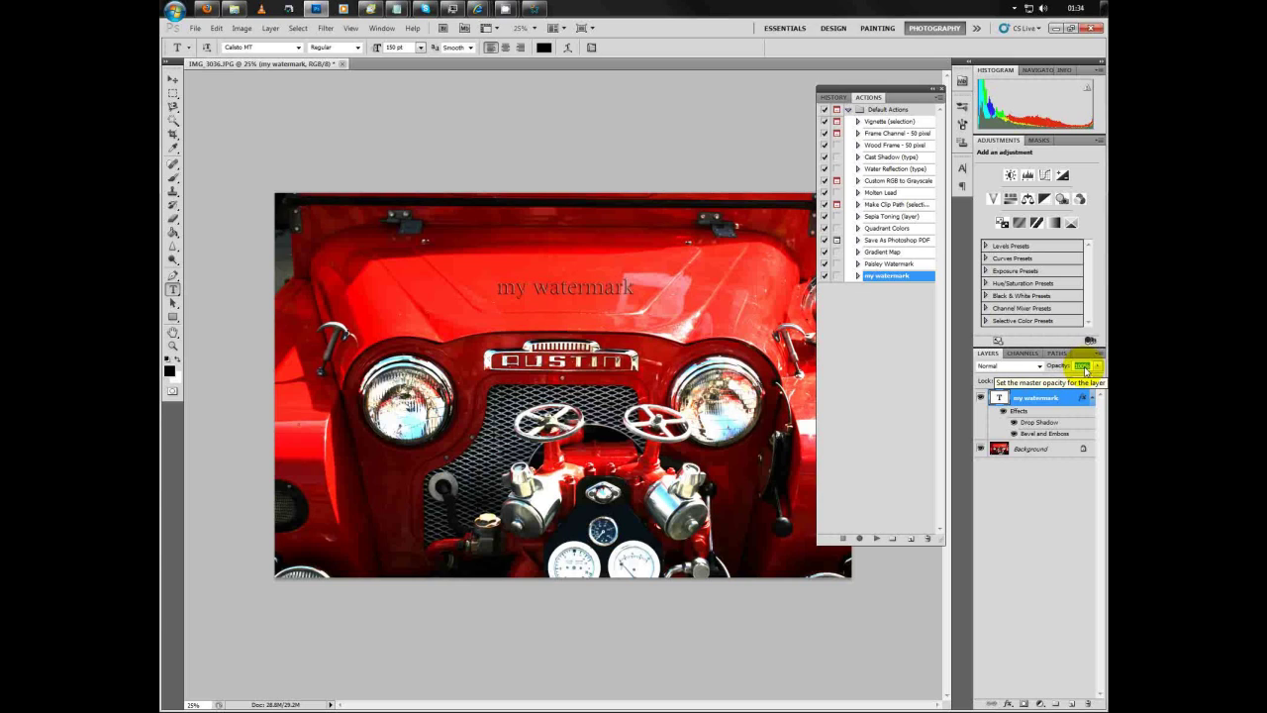
type("80")
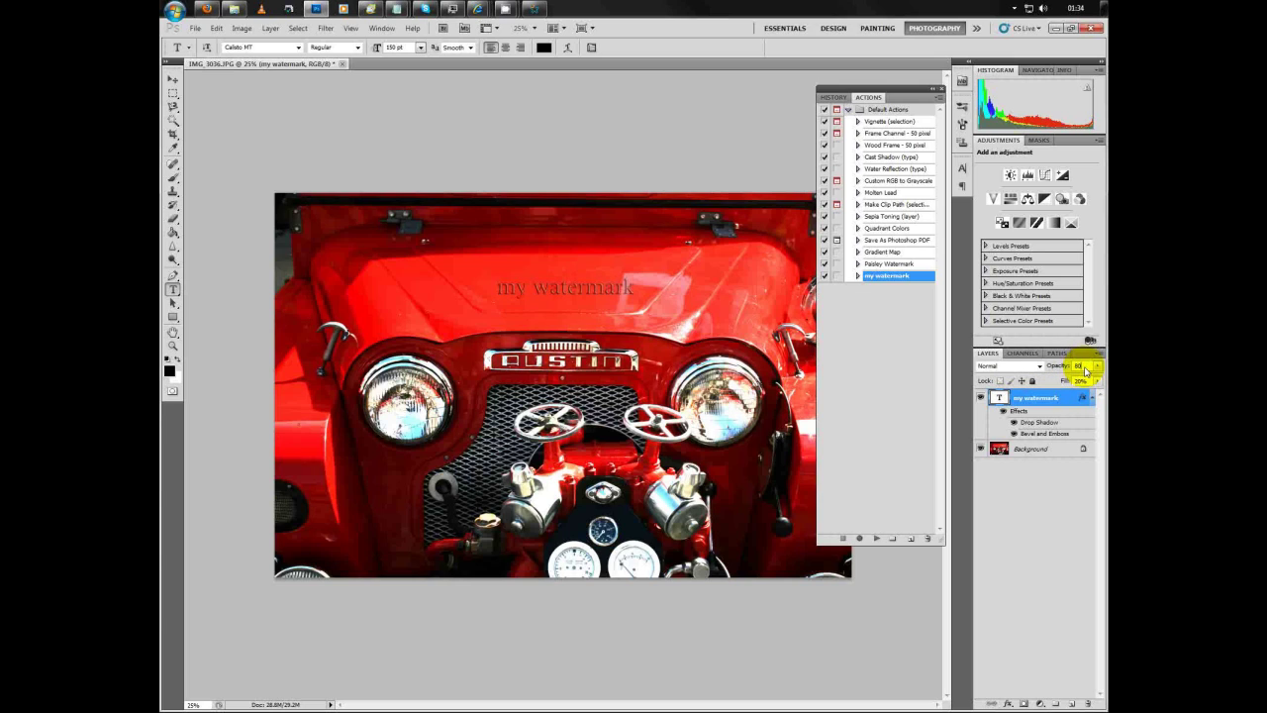
left_click(1036, 550)
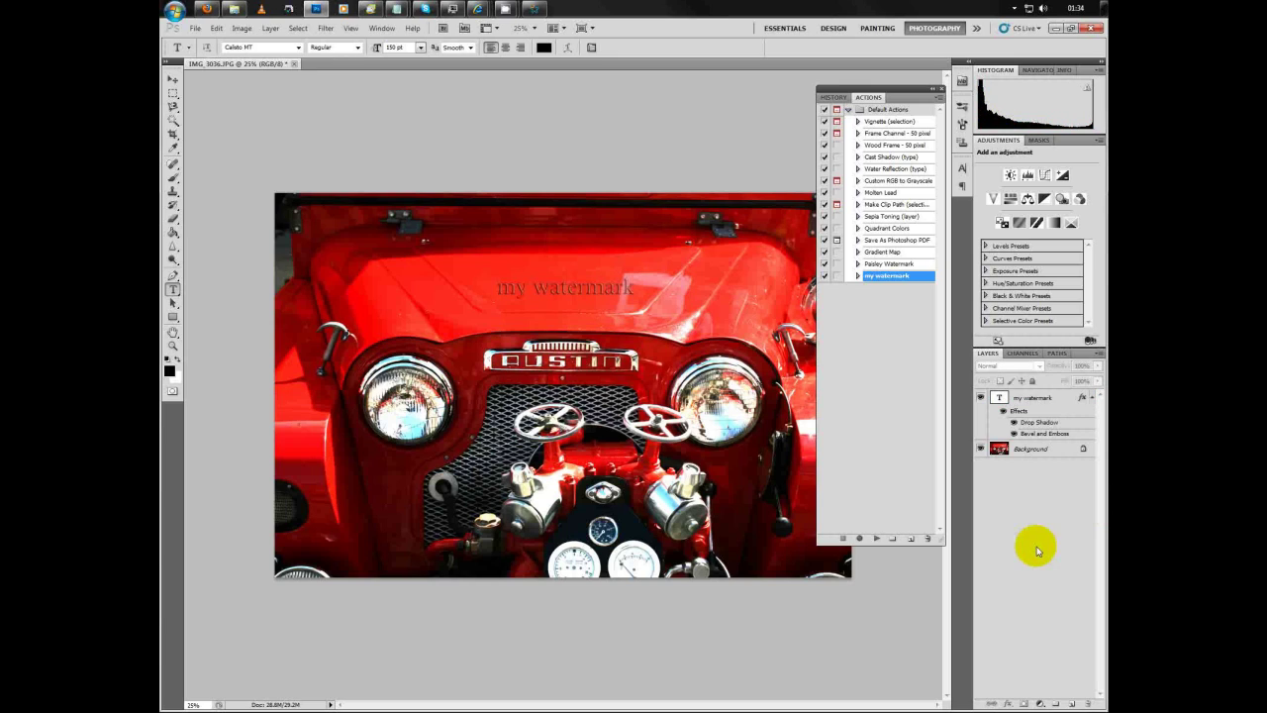
- Scale the 'my watermark' text to about 208% by 324% and place it across the AUSTIN badge
left_click(546, 295)
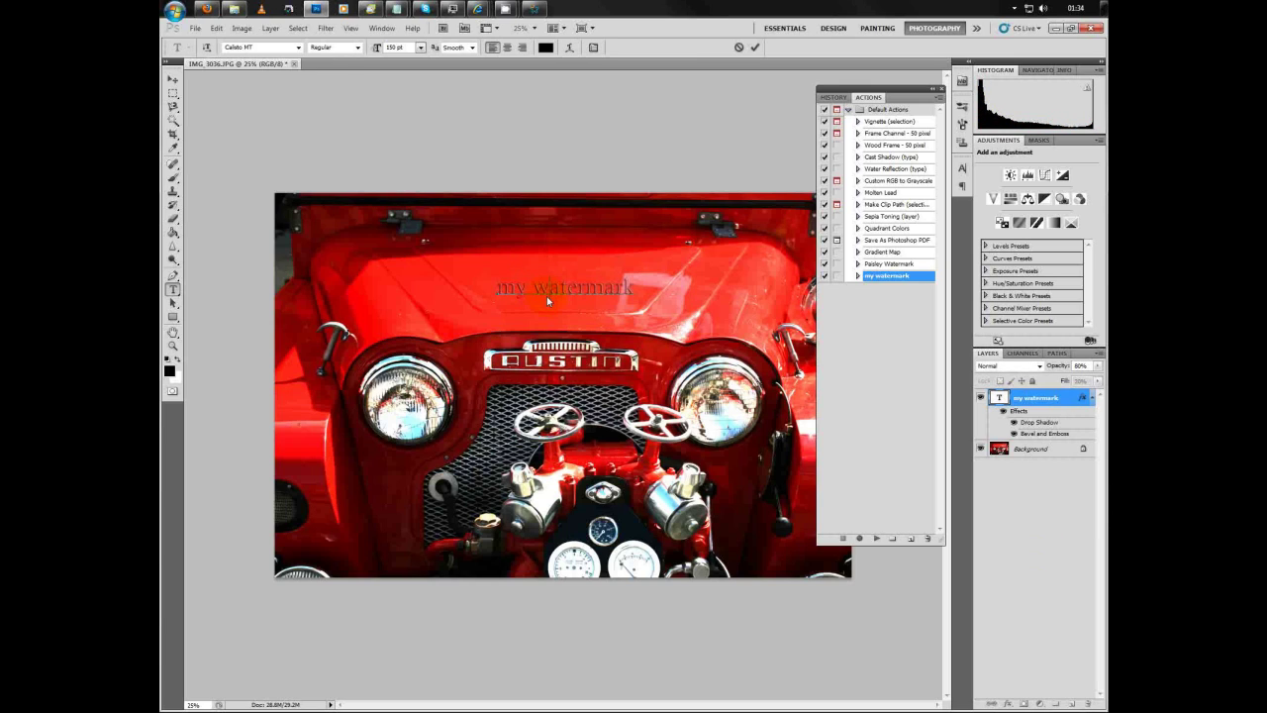
left_click(172, 78)
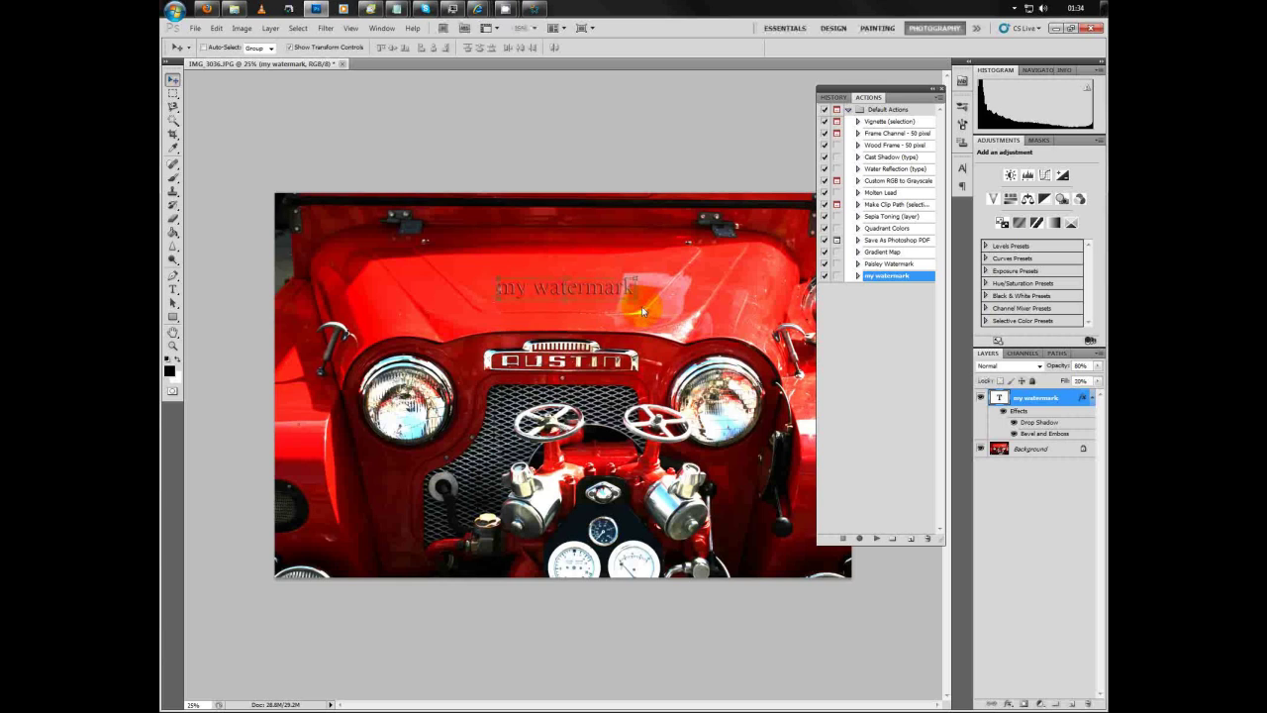
left_click_drag(638, 304, 784, 313)
left_click_drag(669, 332, 575, 358)
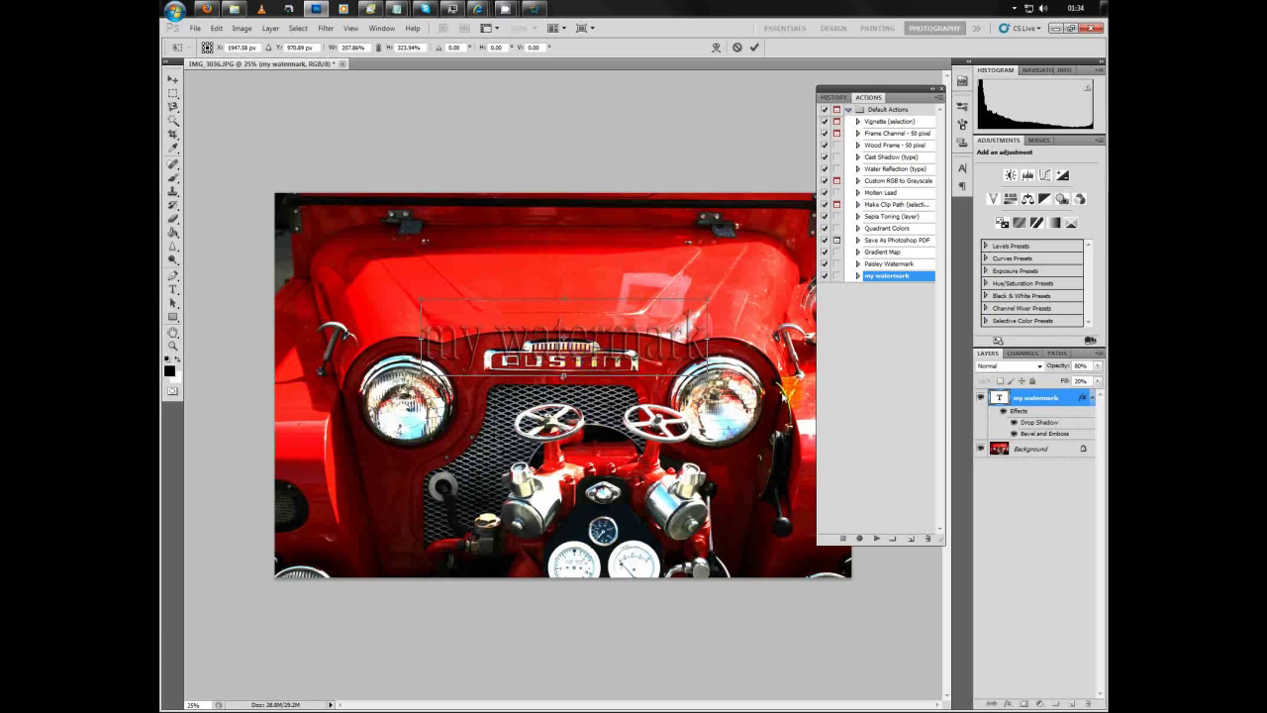
left_click(1020, 453)
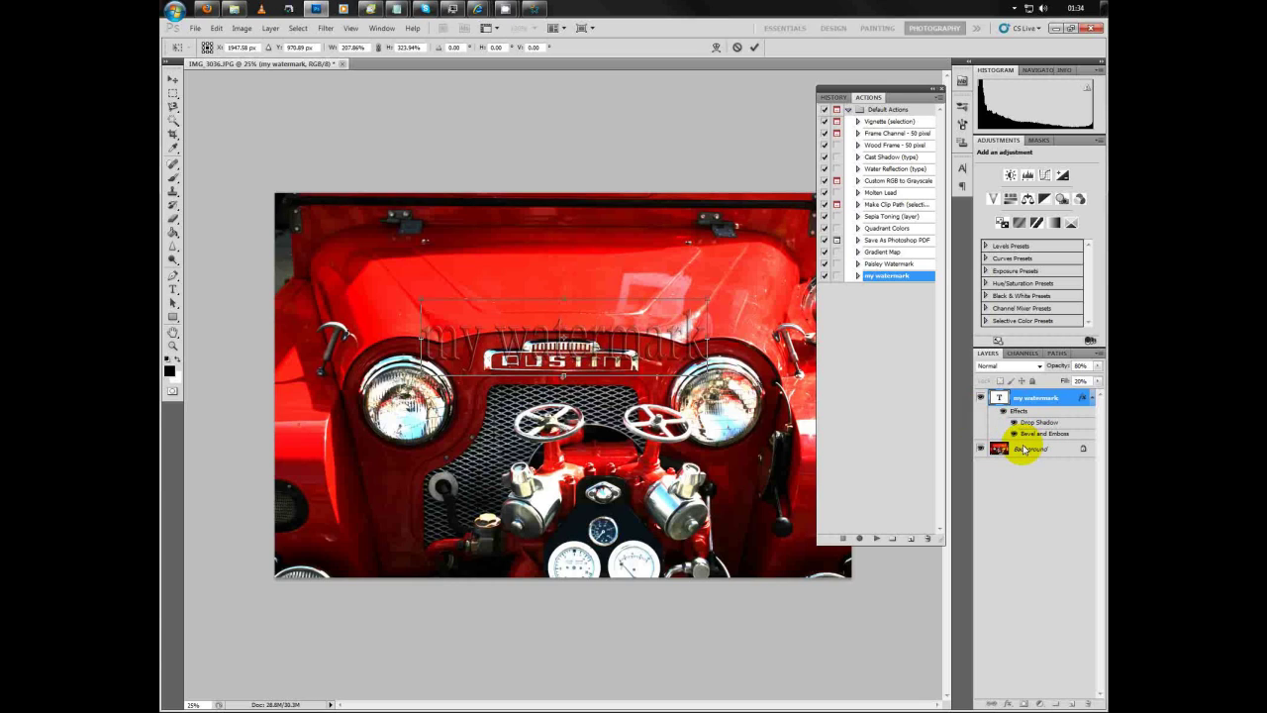
key("Return")
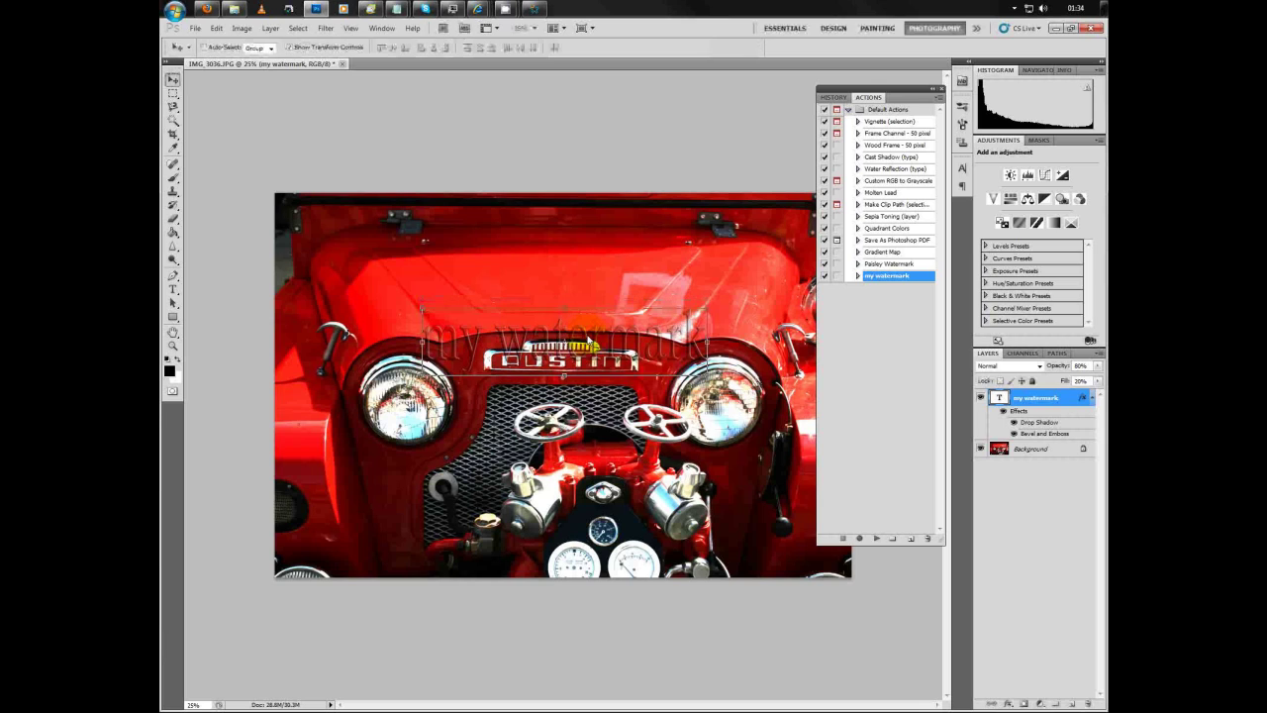
- Merge the embossed watermark text into IMG_3036's Background layer via Merge Visible
left_click(1026, 451)
right_click(1029, 451)
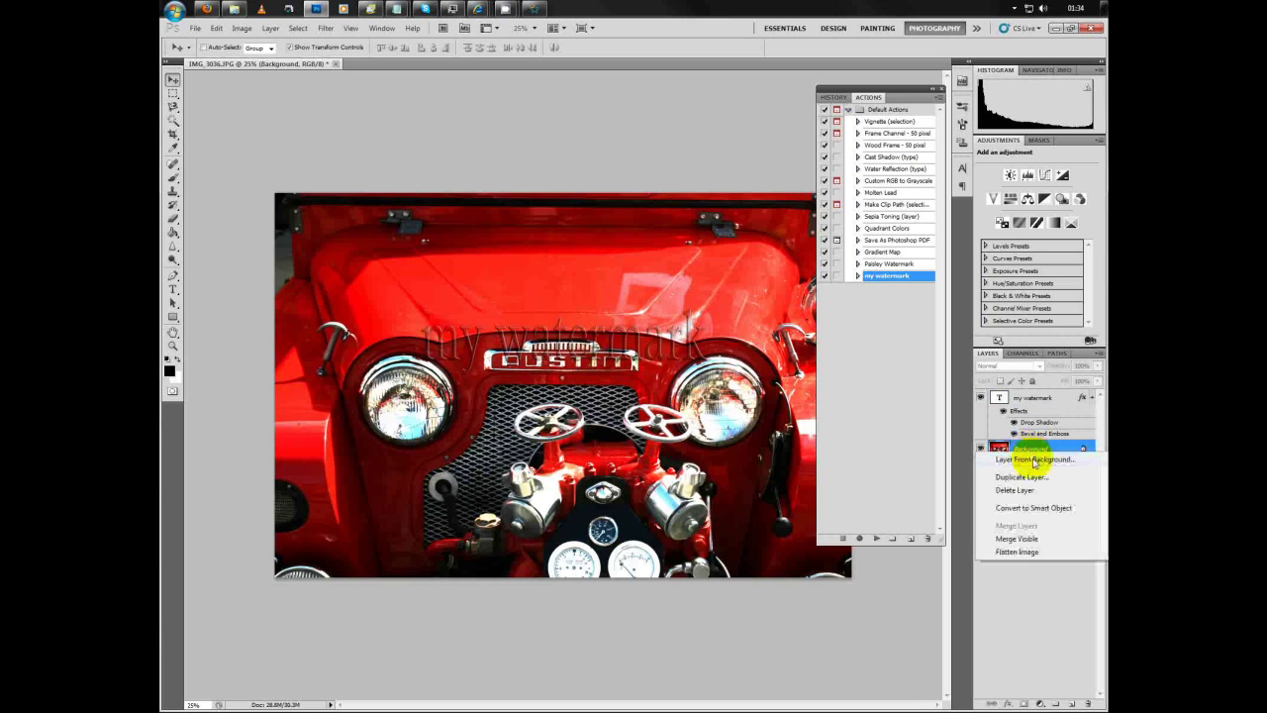
left_click(1036, 540)
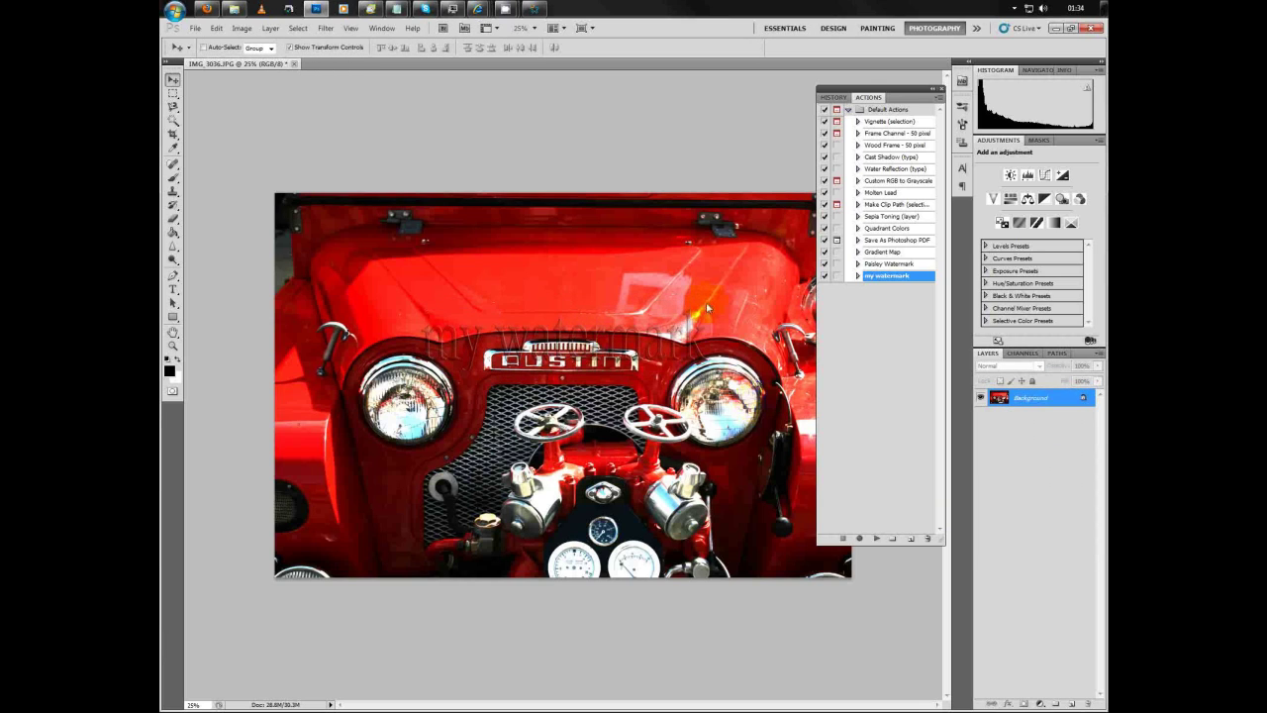